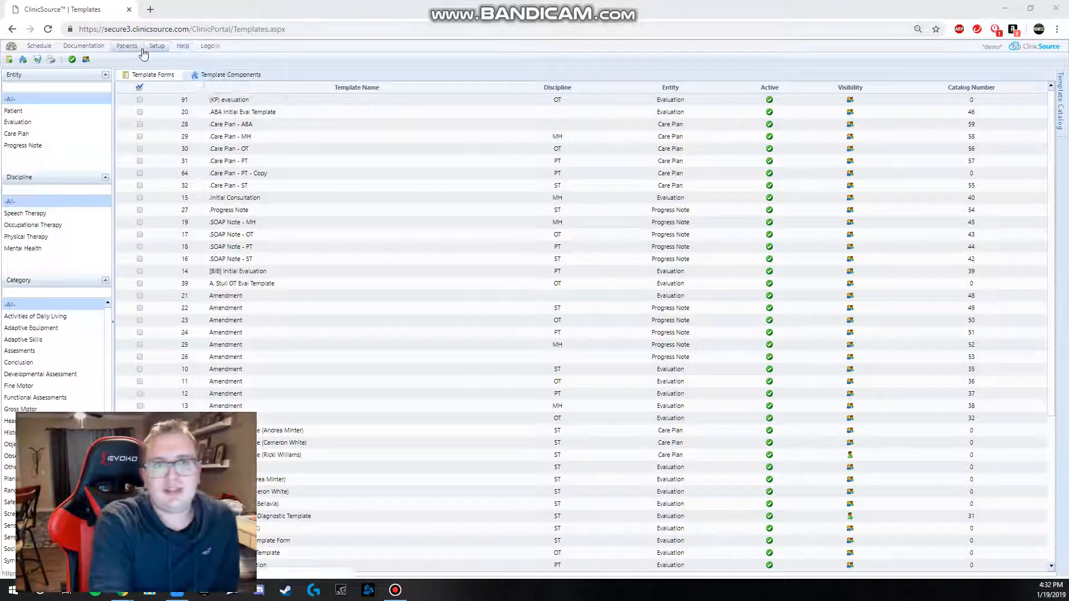
Create a new template component and insert a 3 x 3 table into its design area
click(23, 59)
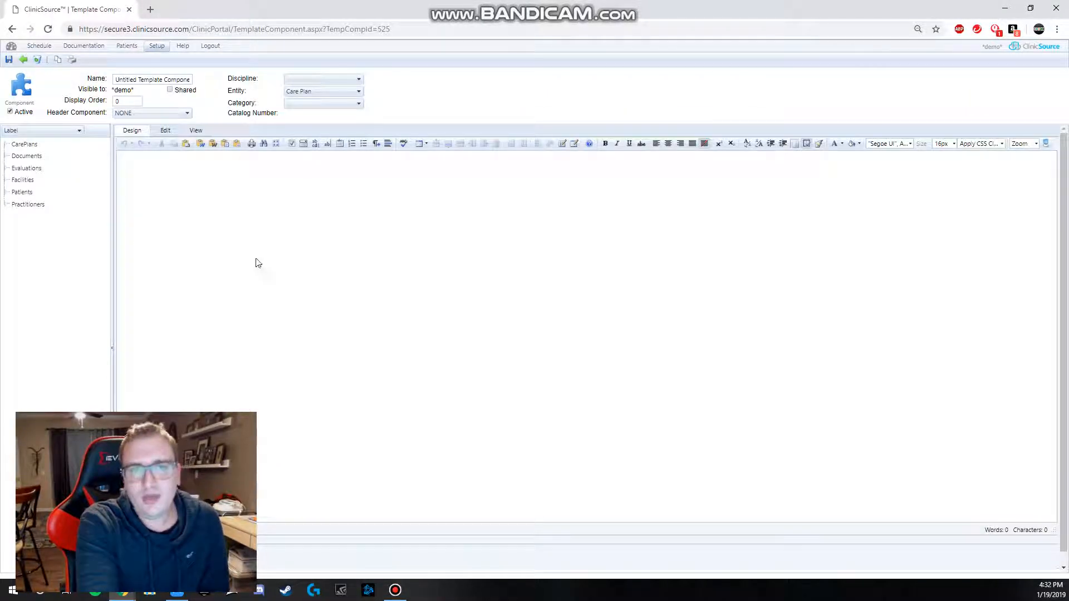
click(152, 187)
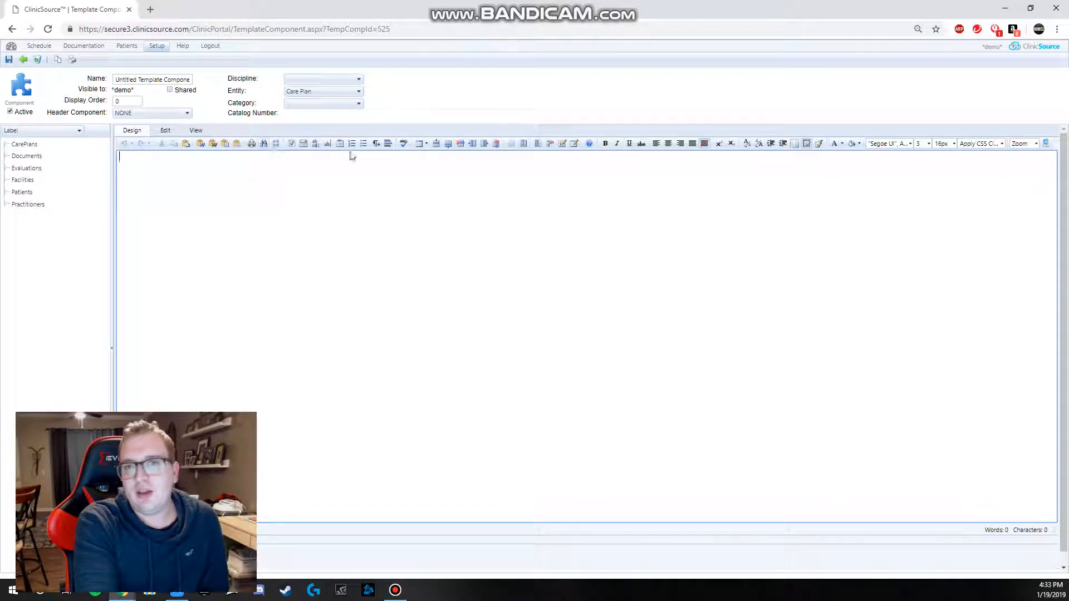
click(427, 145)
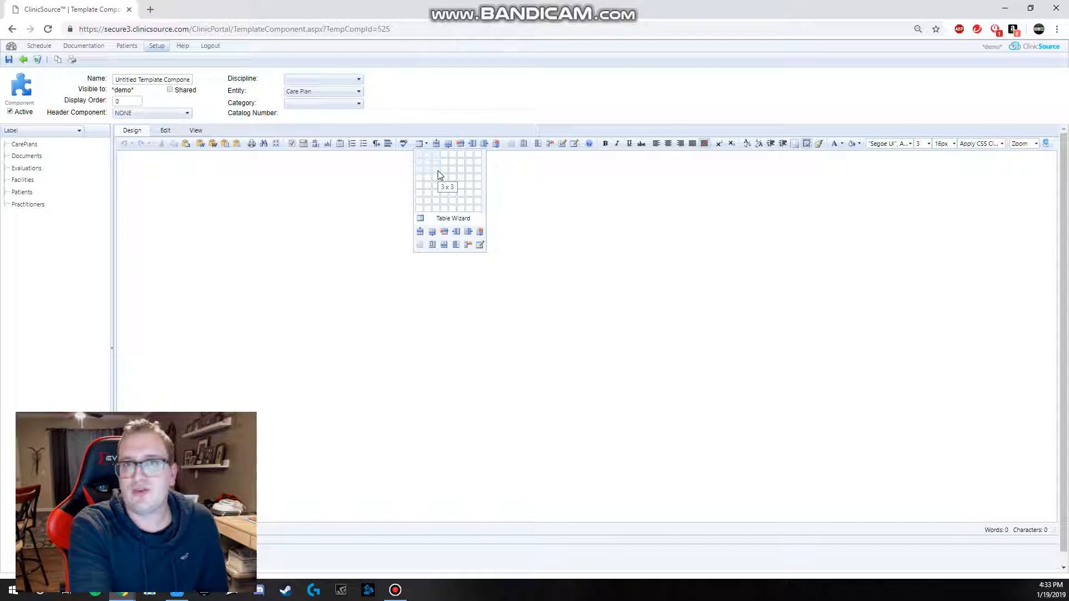
click(439, 174)
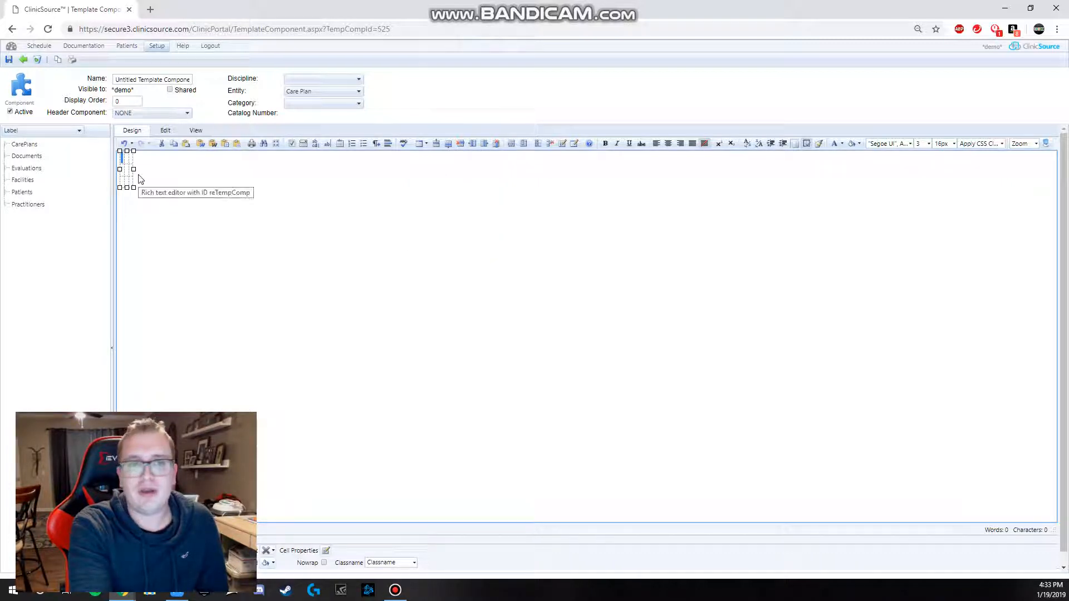
Widen the table so it spans the full width of the editing area
mouse_move(134, 169)
mouse_down()
mouse_move(1060, 175)
mouse_move(575, 217)
mouse_move(158, 183)
mouse_move(141, 170)
mouse_up()
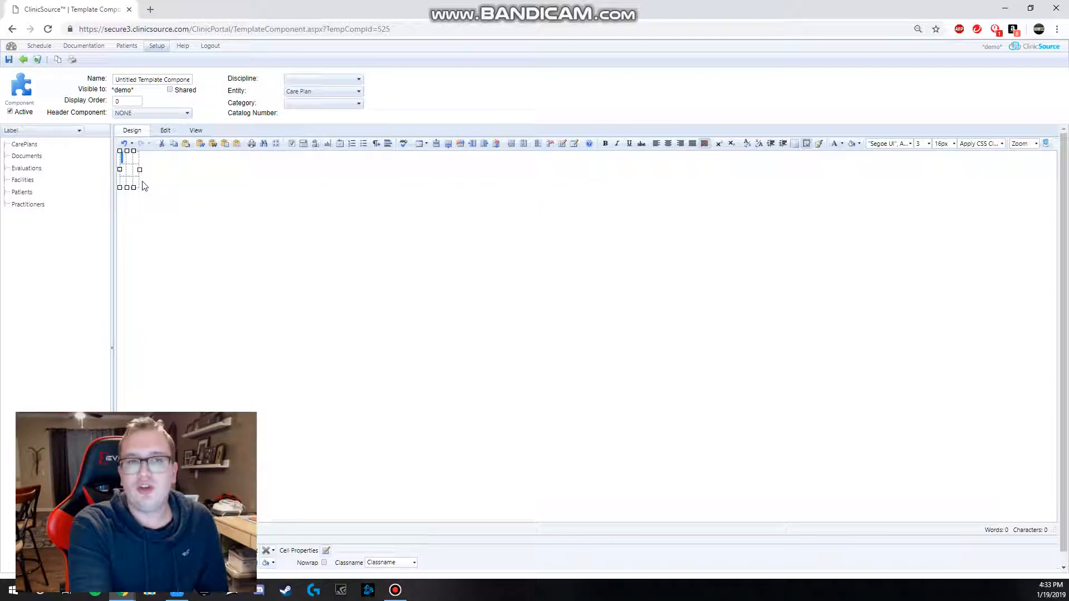
click(218, 207)
click(139, 170)
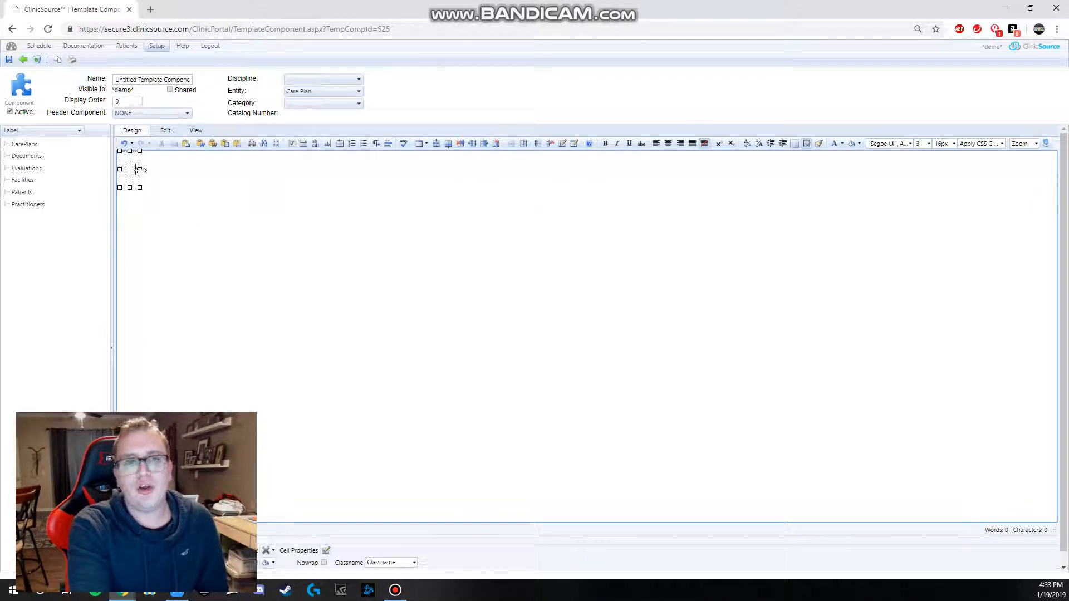
drag(139, 170, 1057, 172)
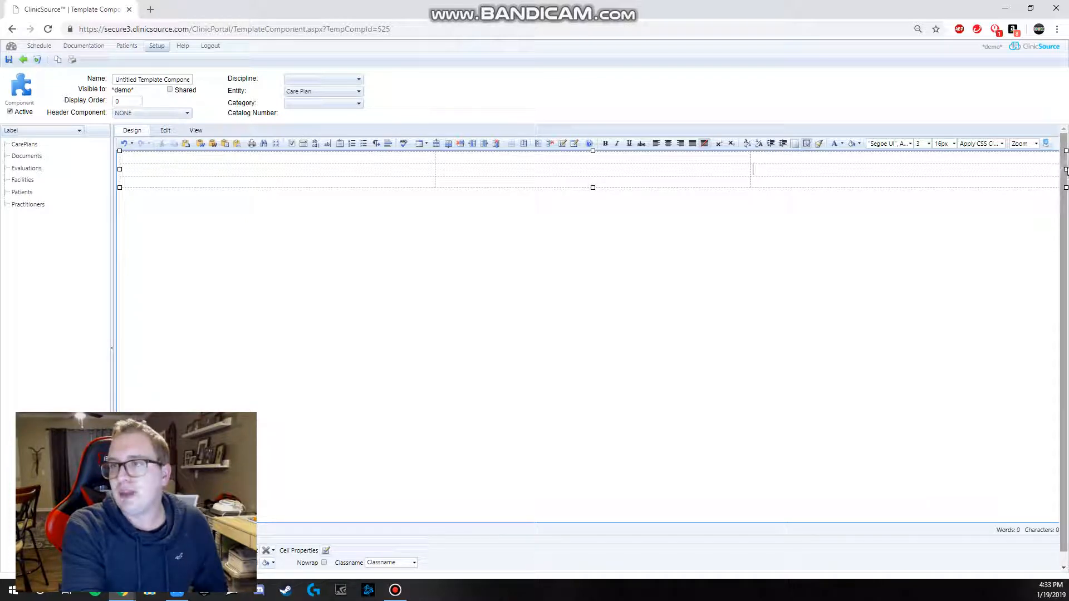
drag(1065, 169, 484, 212)
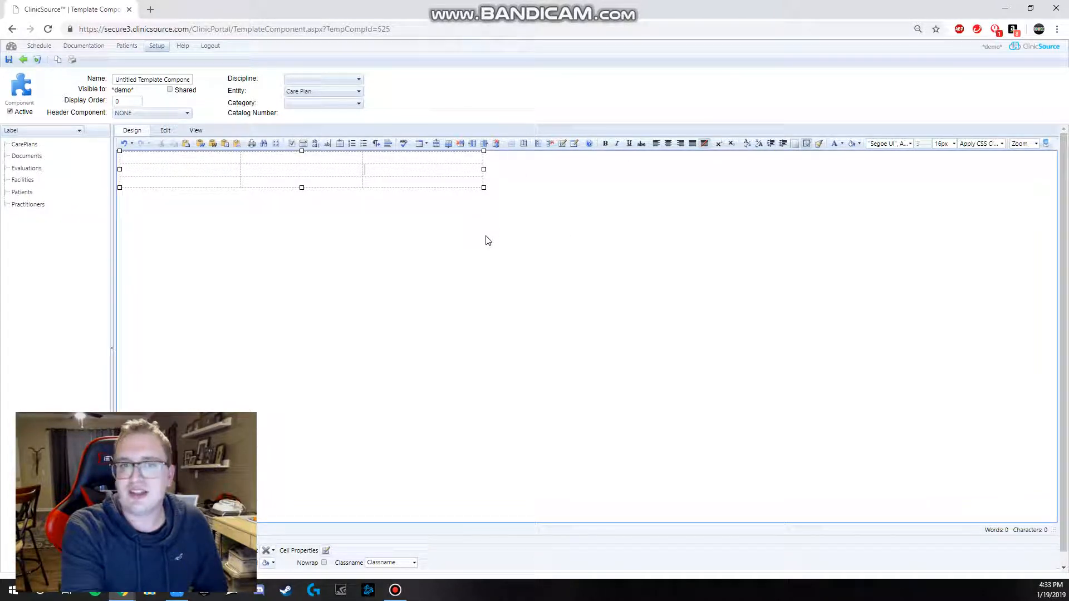
click(509, 176)
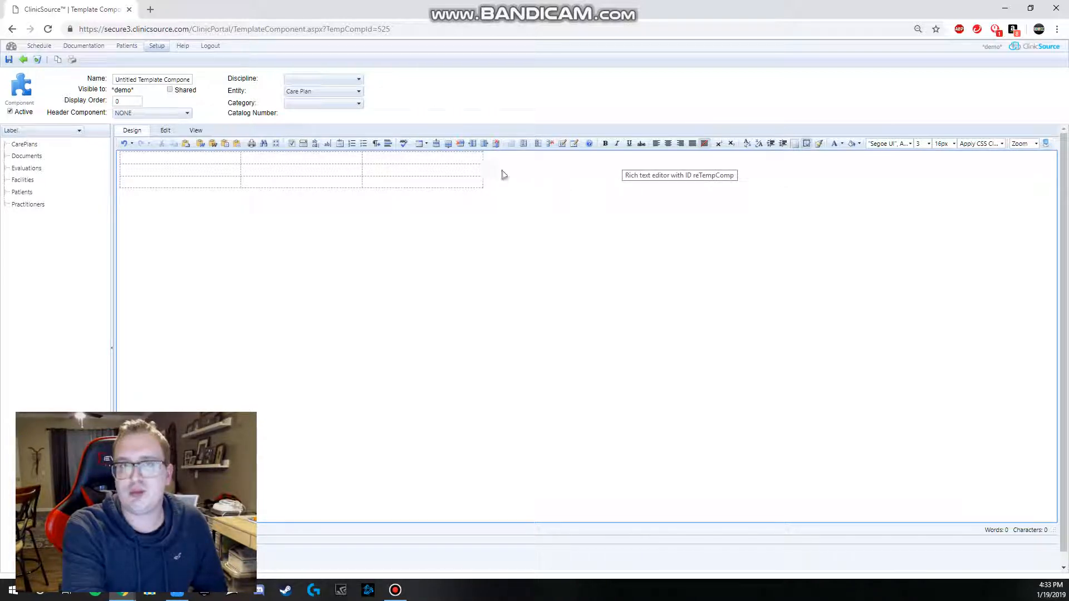
click(470, 160)
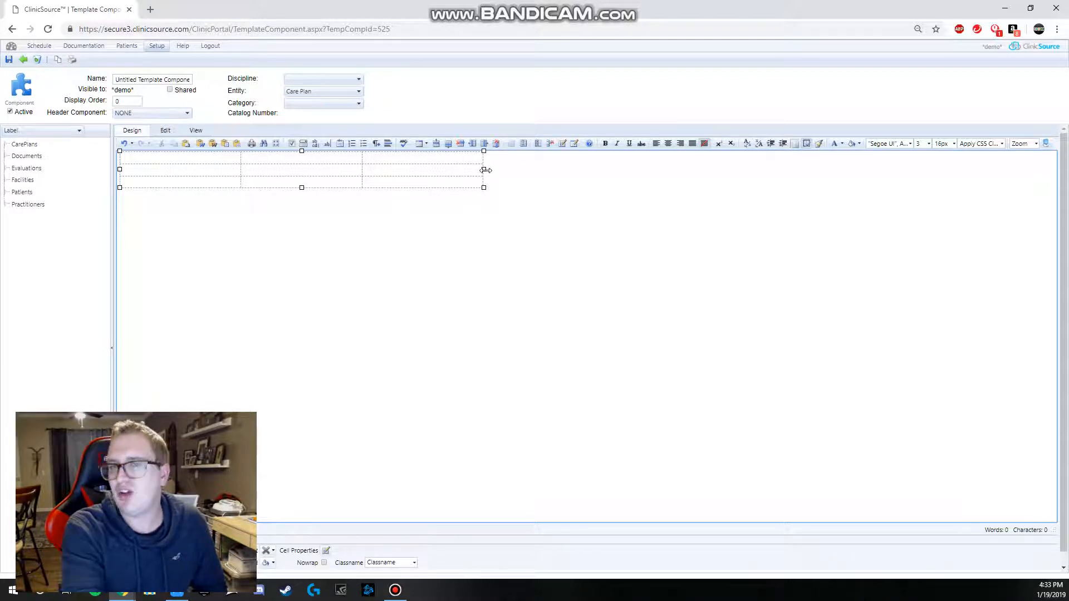
drag(485, 170, 1008, 150)
click(818, 246)
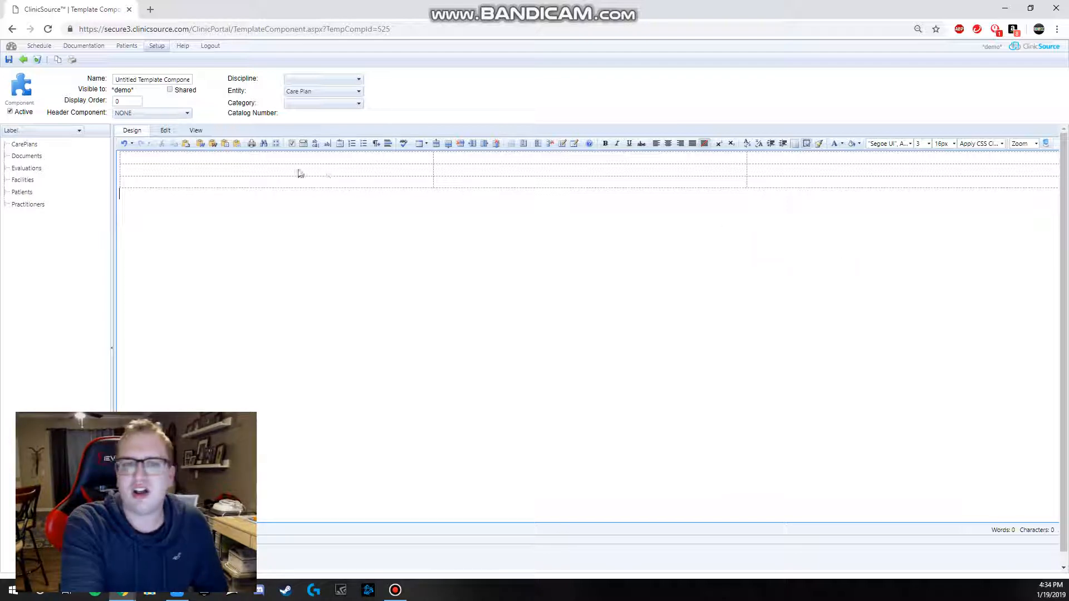
Enter "Medications:" in the first cell of the table's top row
click(172, 163)
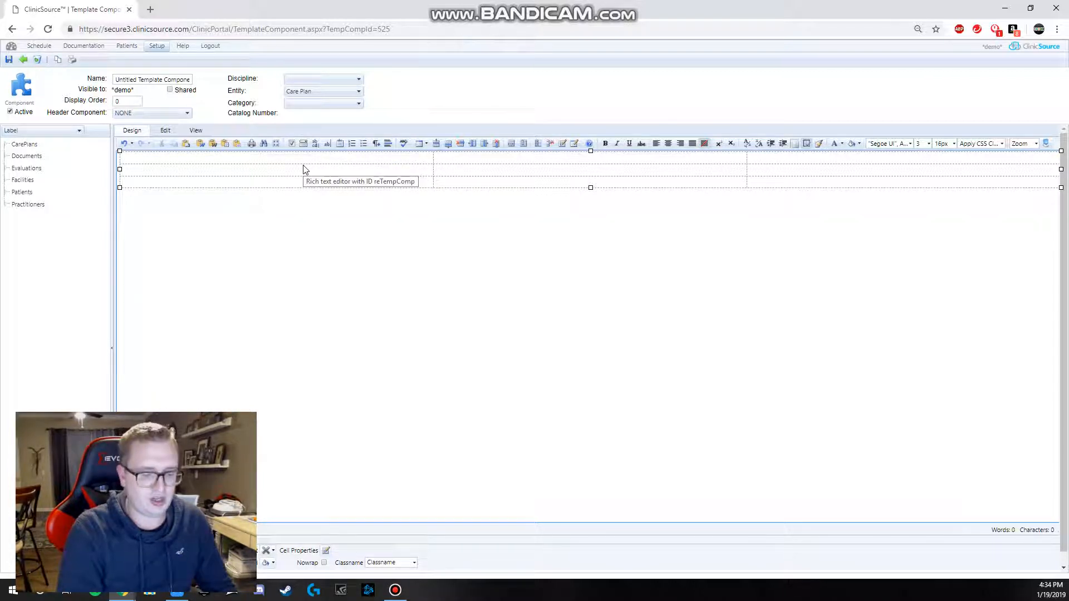
text(Medications)
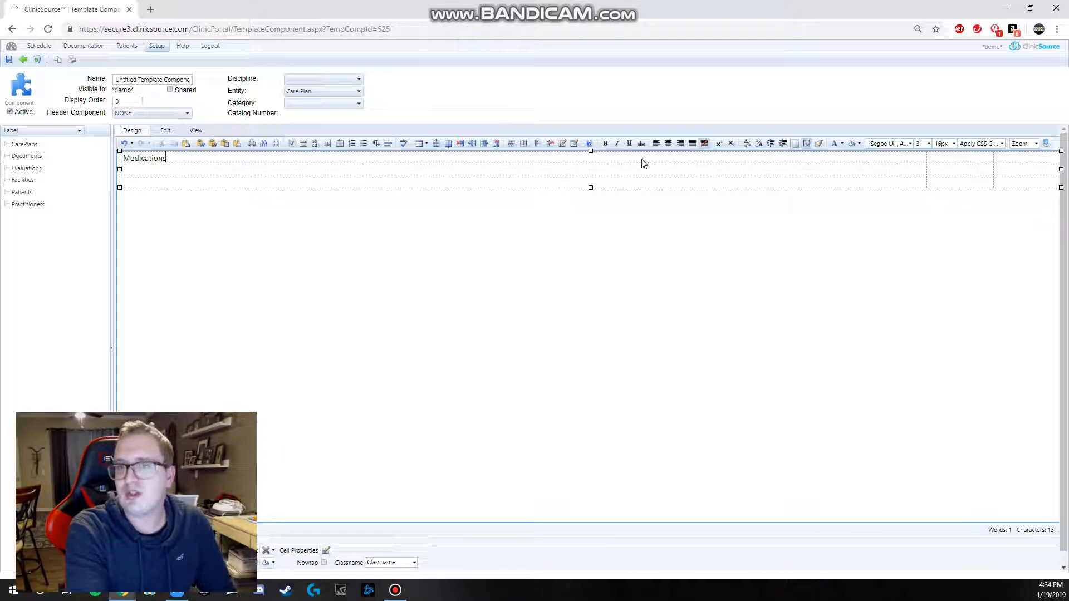
click(169, 160)
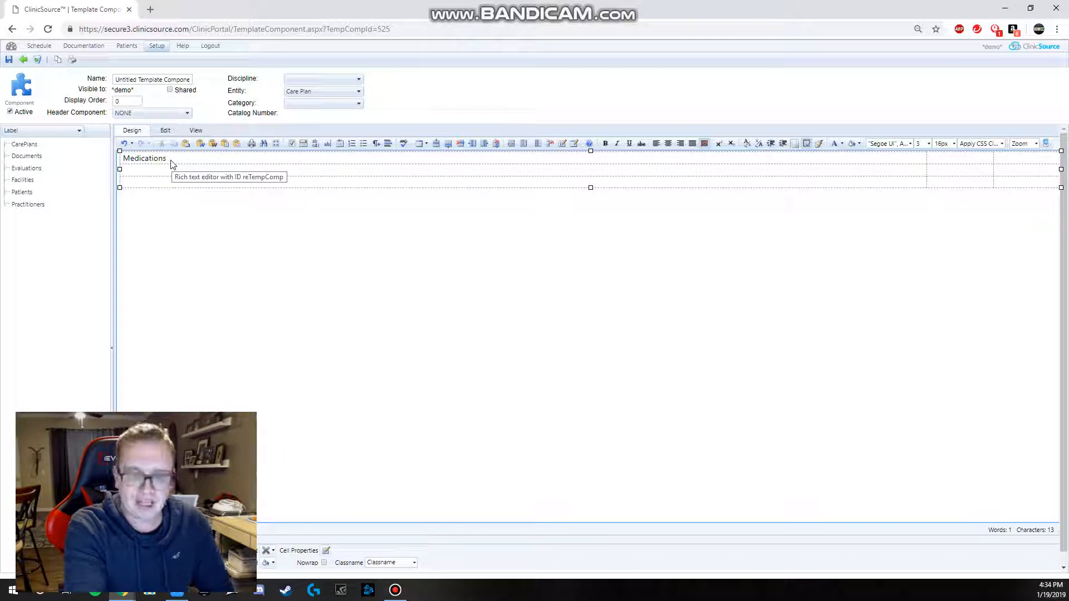
text(:)
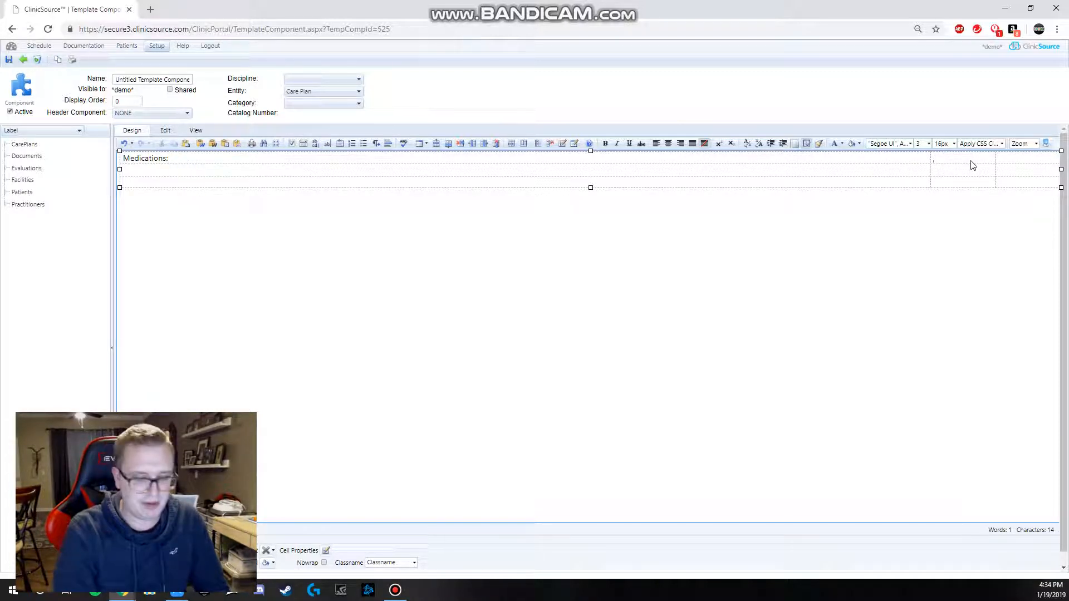
Try entering "Medications" in the middle cell of the top row and delete it again
text(Medications)
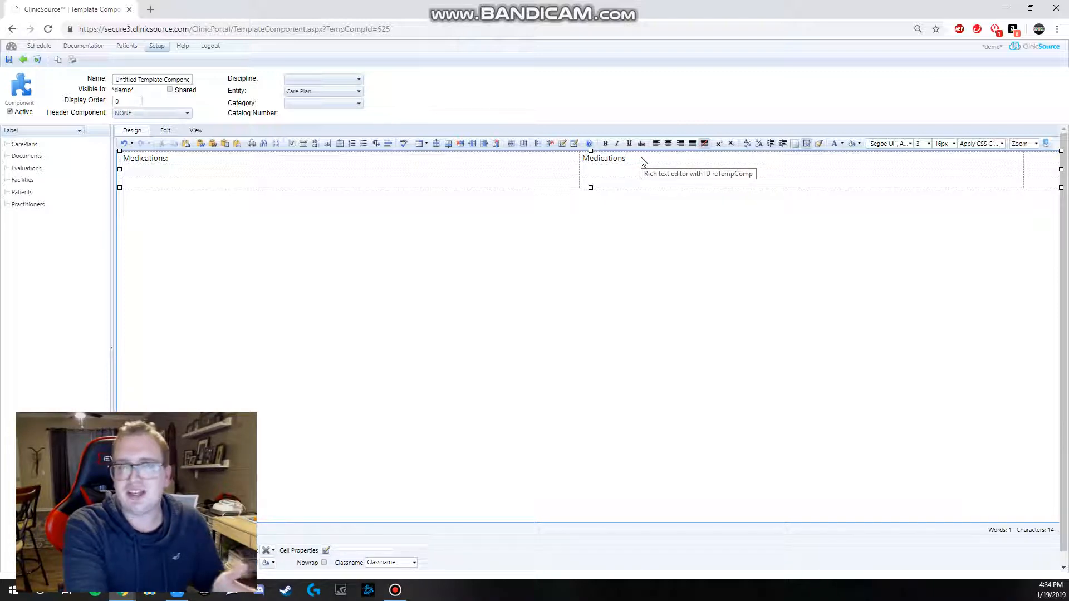
drag(629, 160, 586, 165)
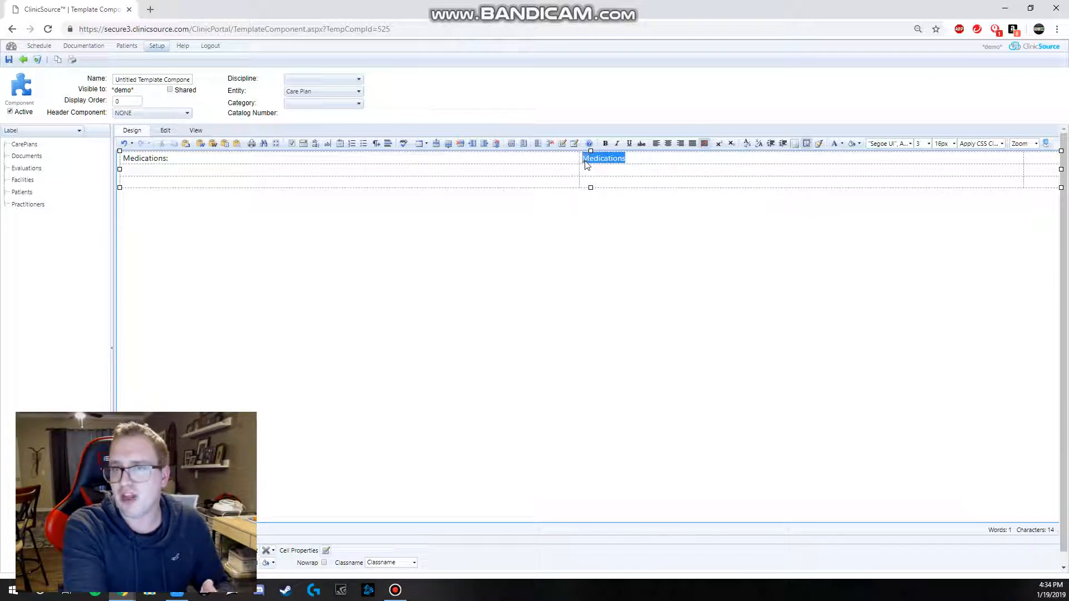
key(Delete)
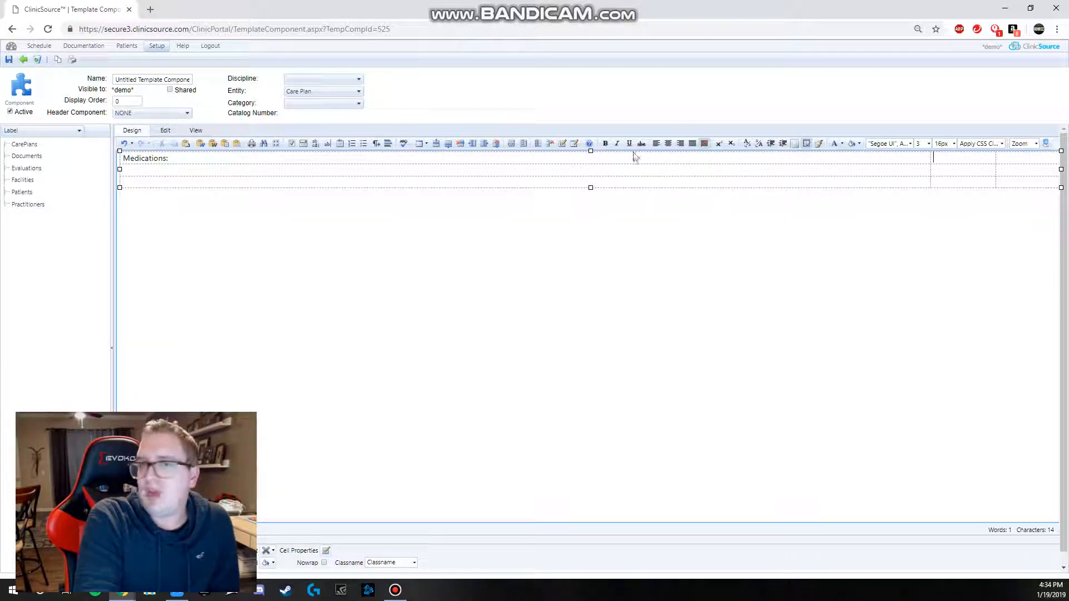
click(206, 161)
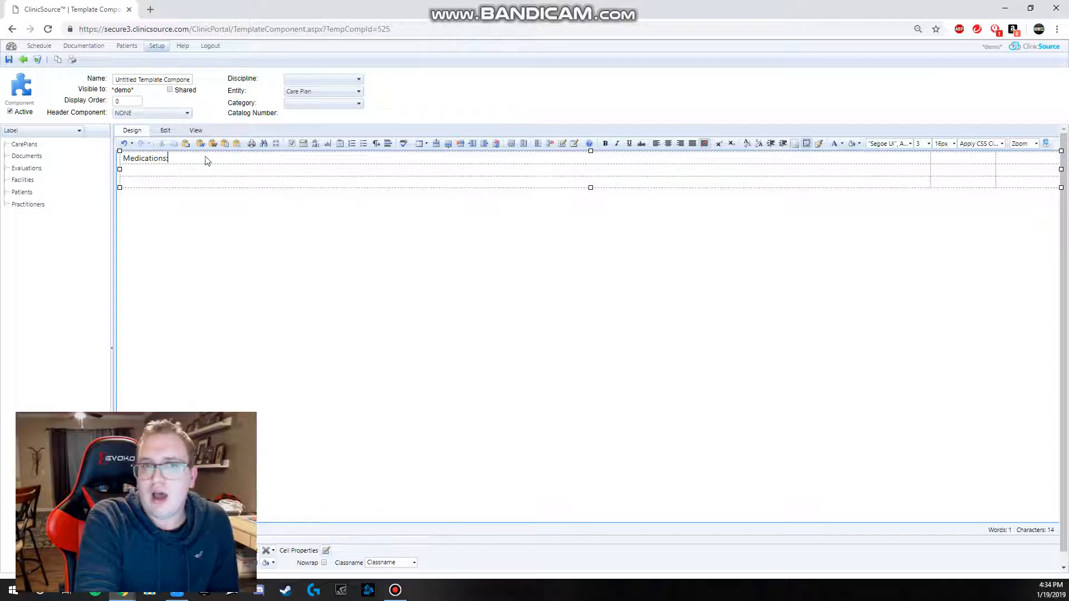
click(1023, 167)
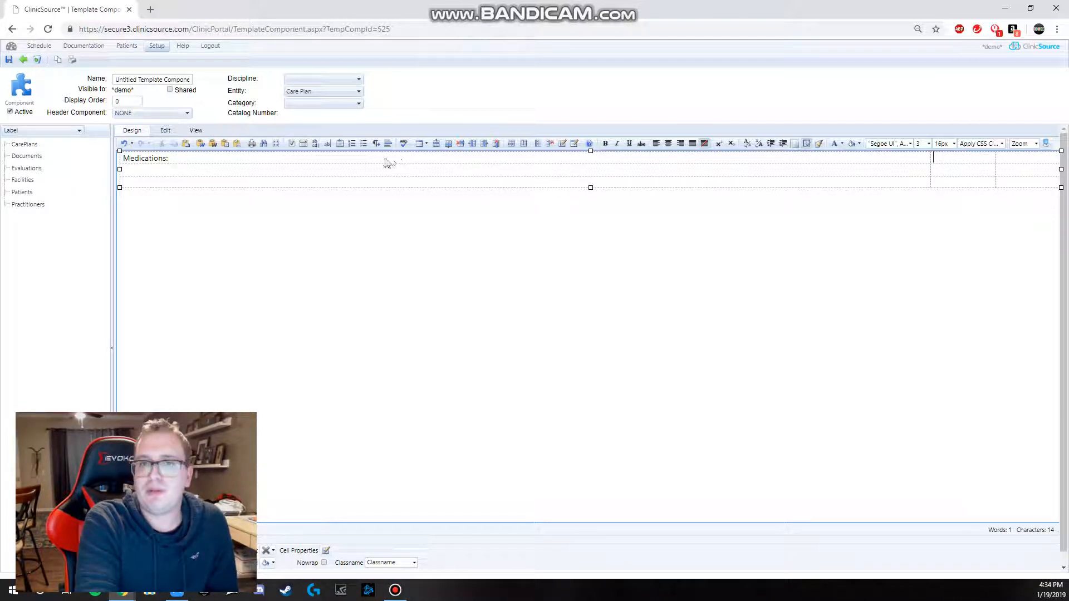
Merge the Medications cell horizontally with the other two cells of the top row
click(170, 162)
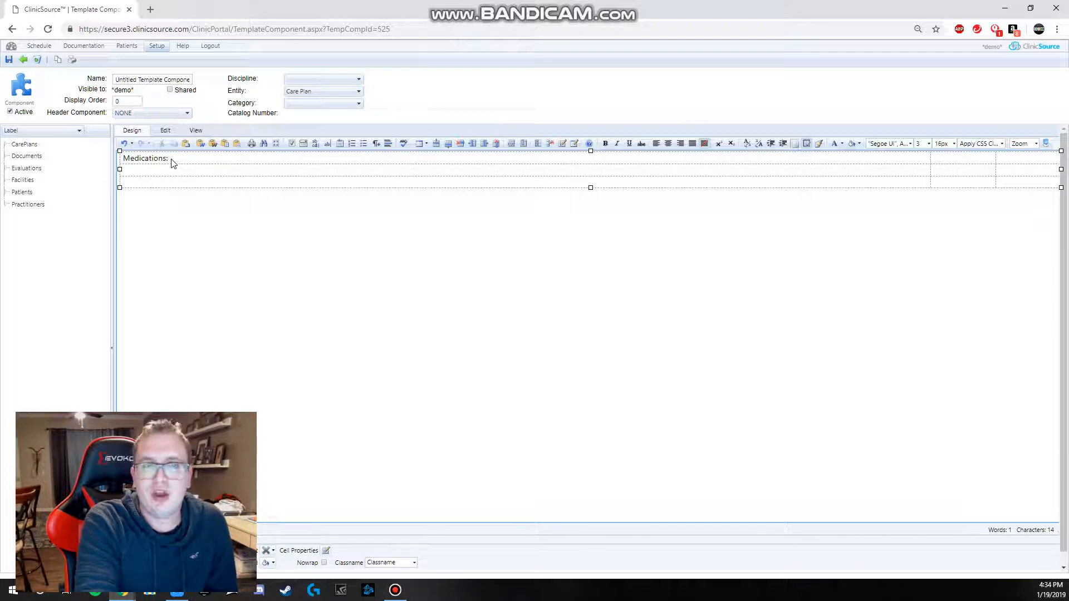
right_click(173, 163)
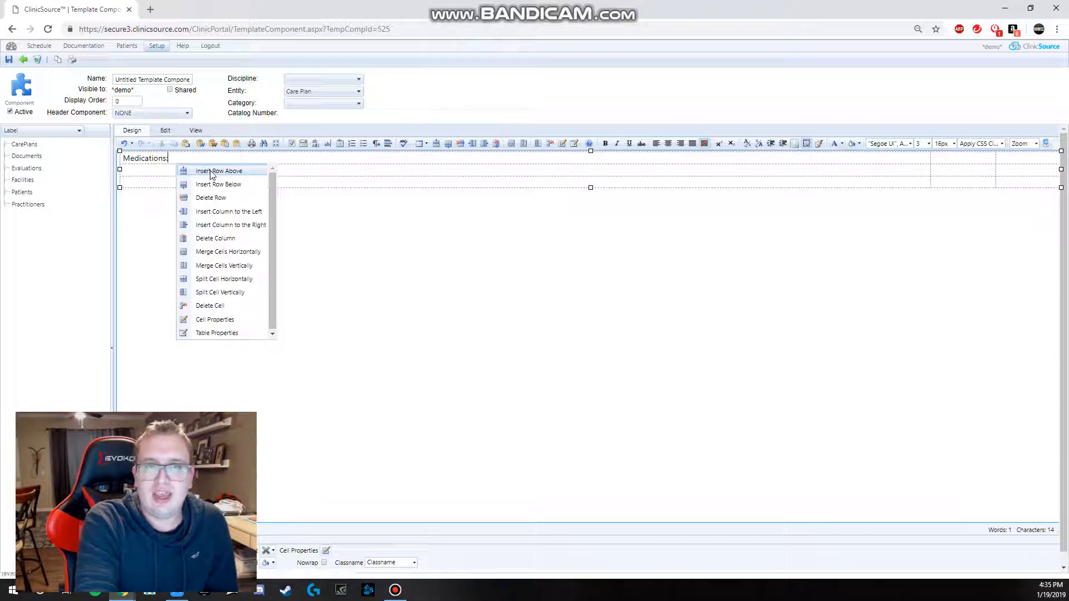
click(236, 255)
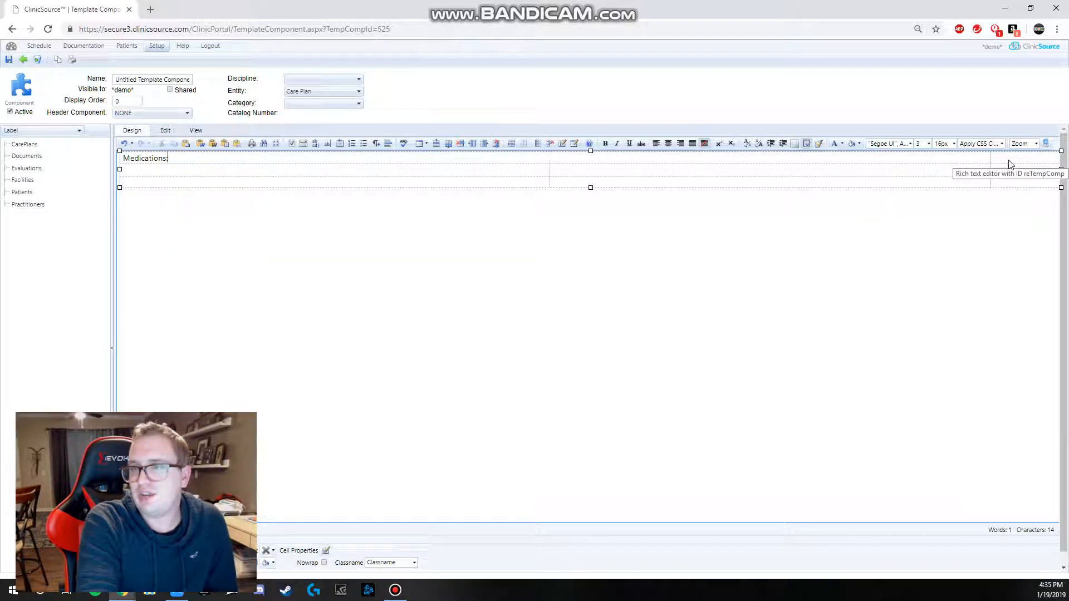
right_click(289, 162)
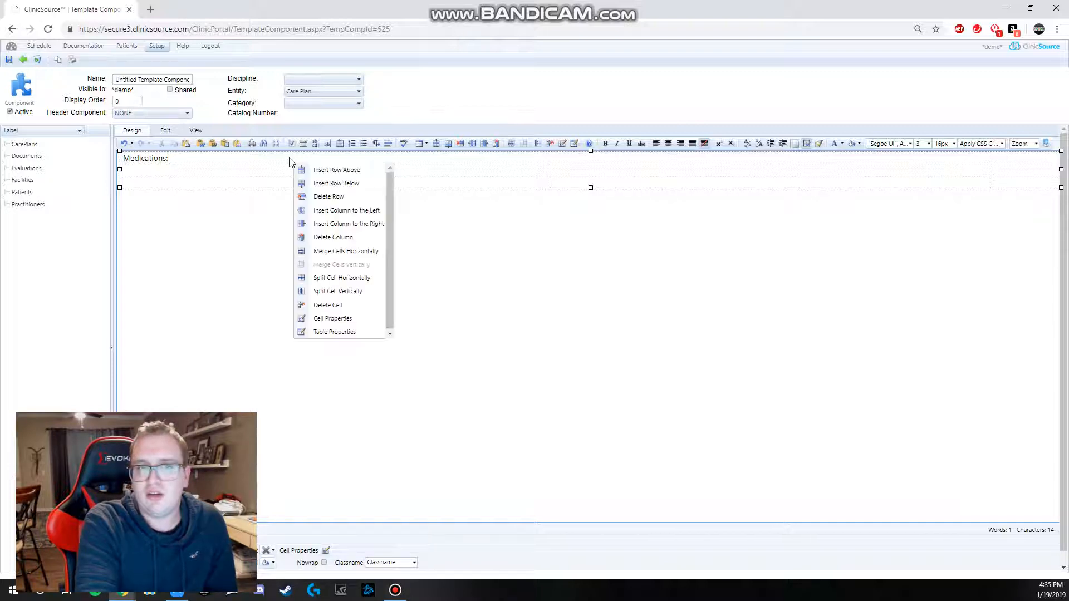
click(368, 256)
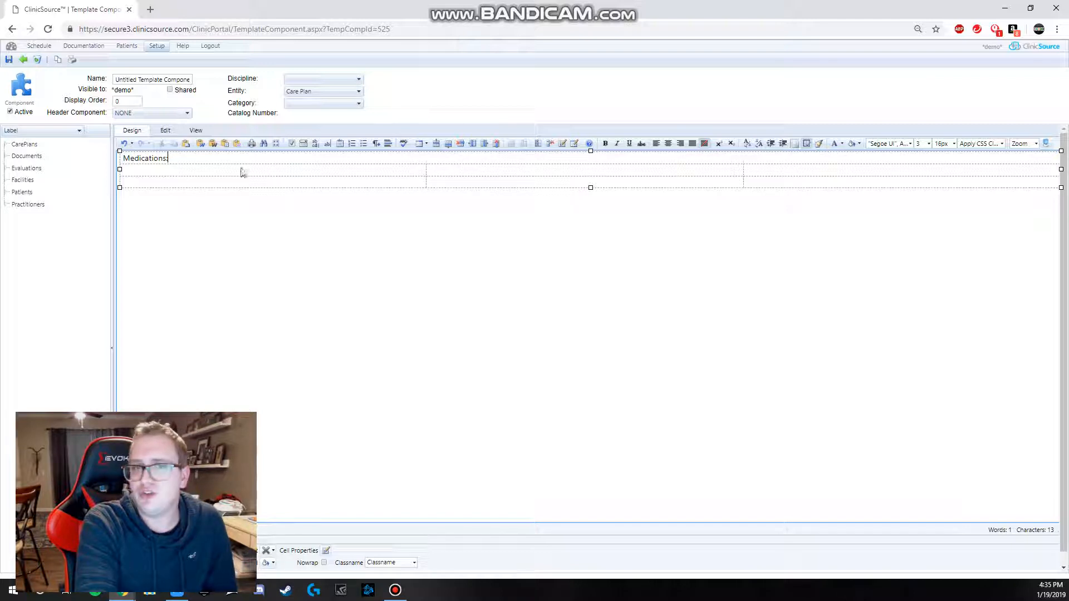
Split the merged Medications cell horizontally and merge it back across the full row
right_click(202, 162)
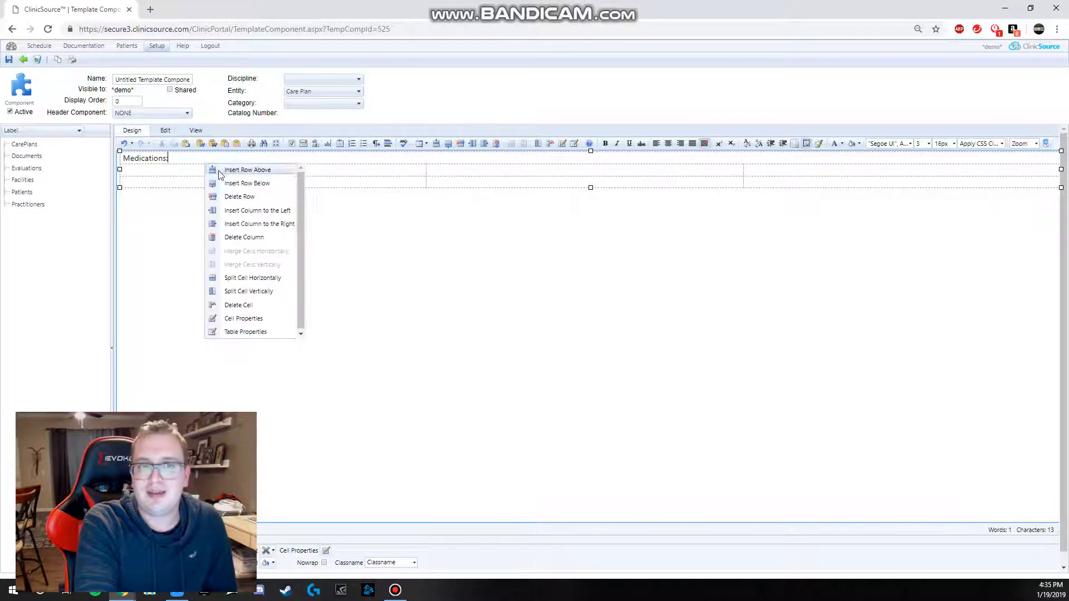
click(265, 278)
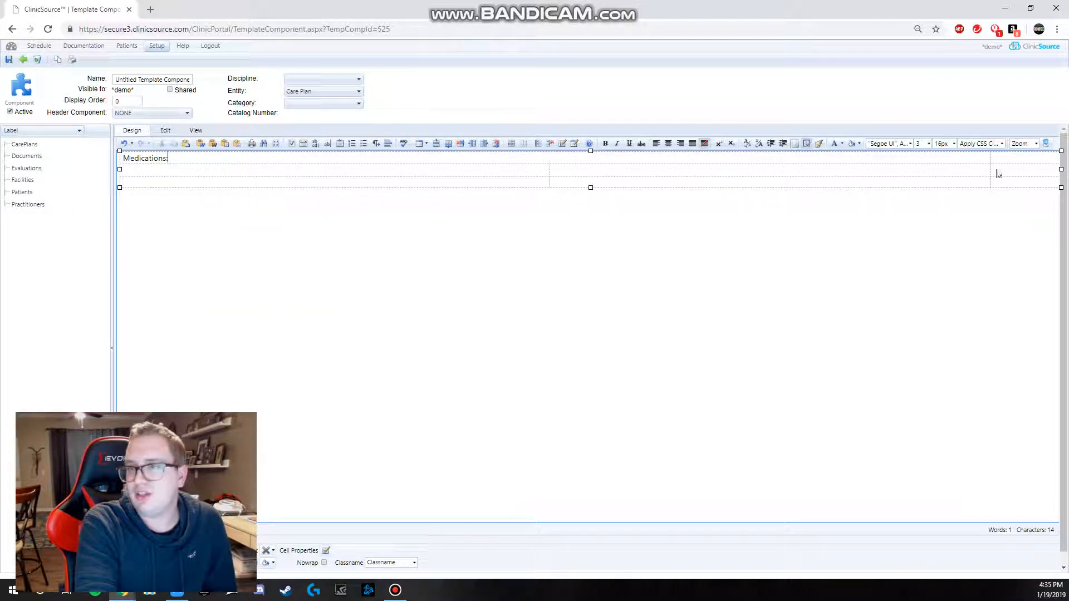
right_click(203, 162)
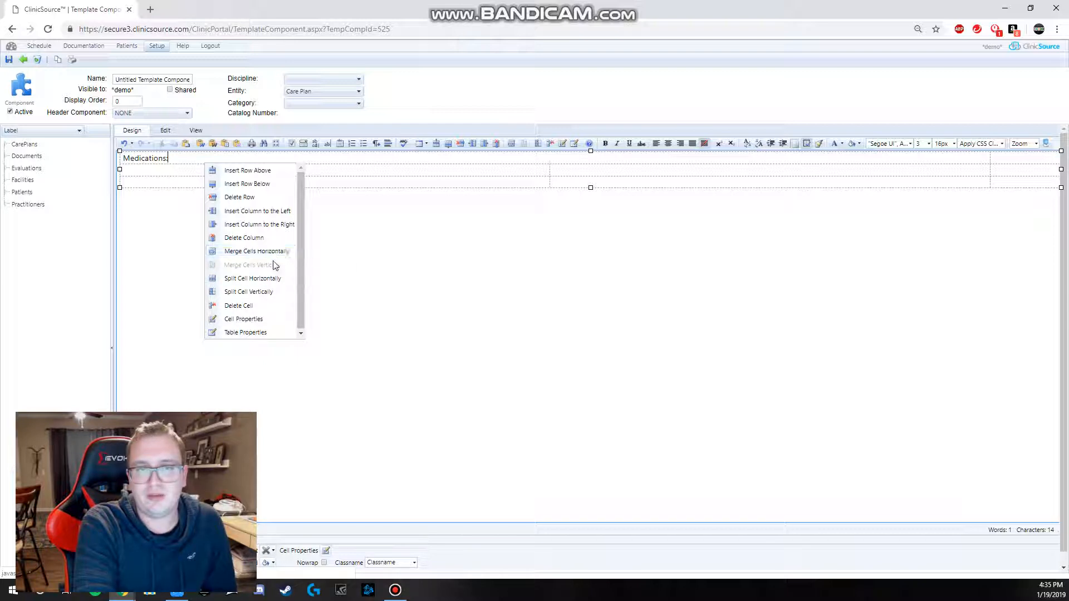
click(333, 160)
right_click(259, 160)
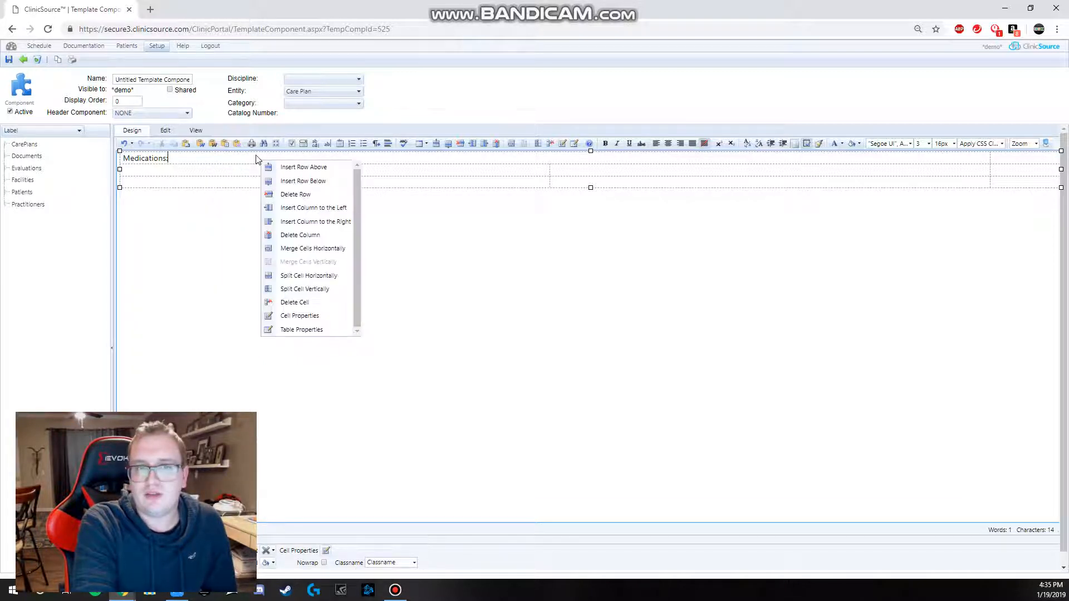
click(340, 249)
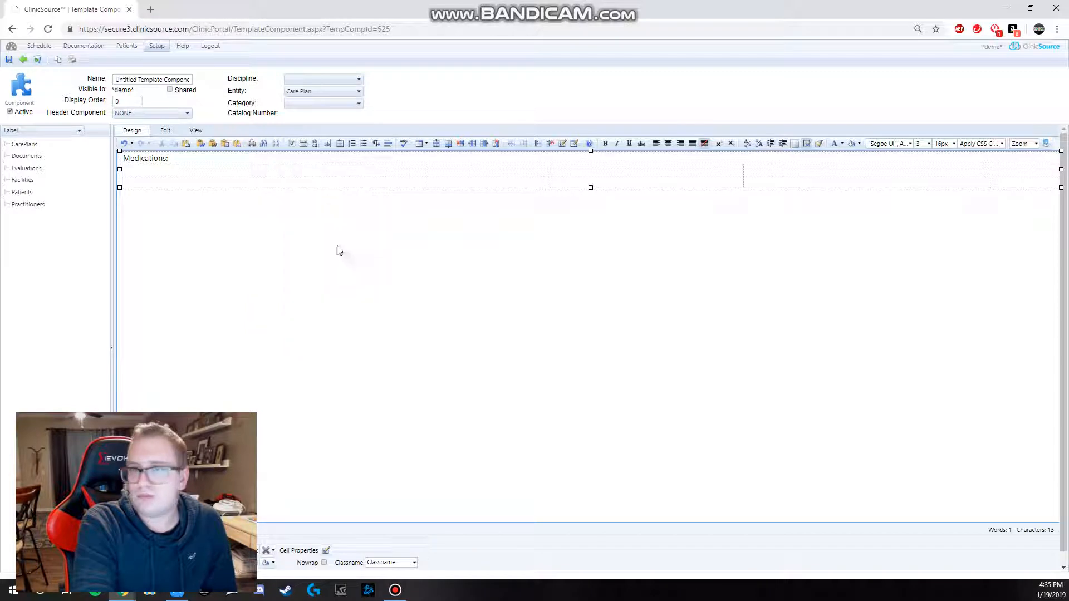
Enter the second-row column headings "Name of the Medication", "Dosage" and "Reason:"
click(170, 170)
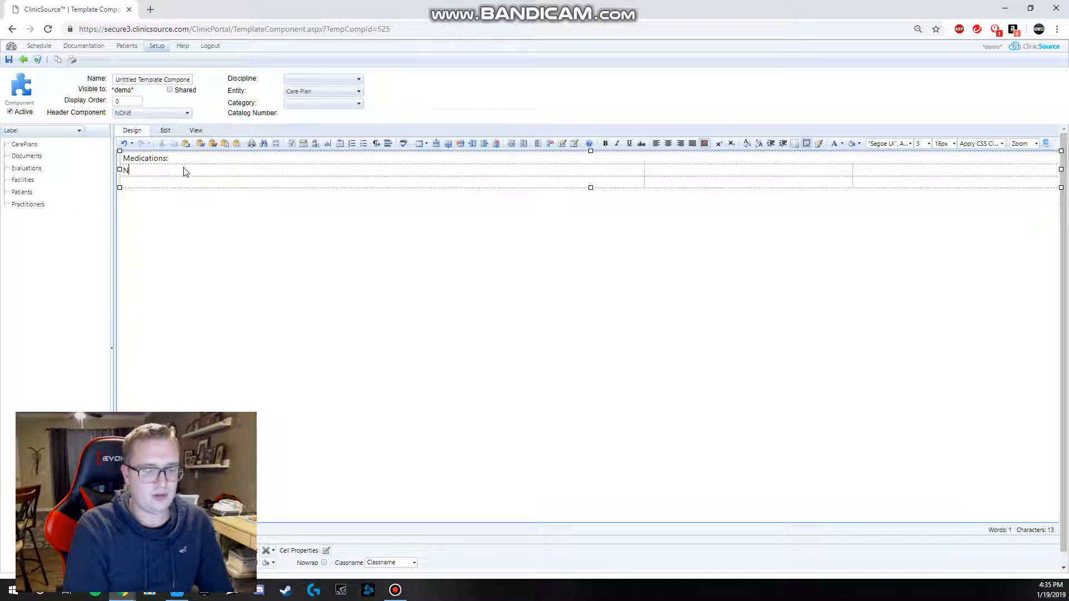
text(Named)
key(BackSpace)
text(of the )
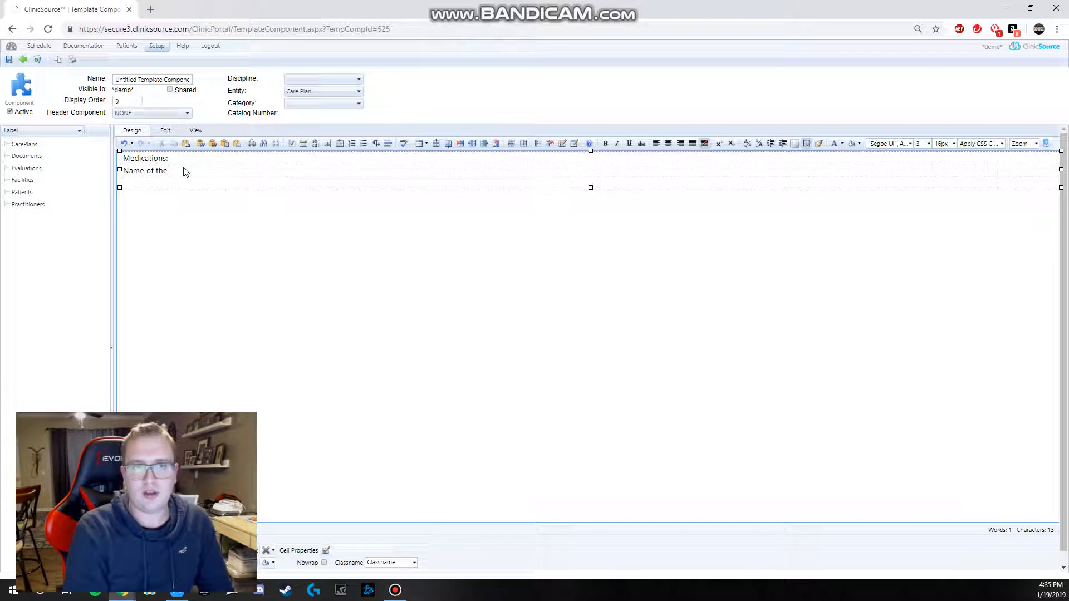
text(Medication)
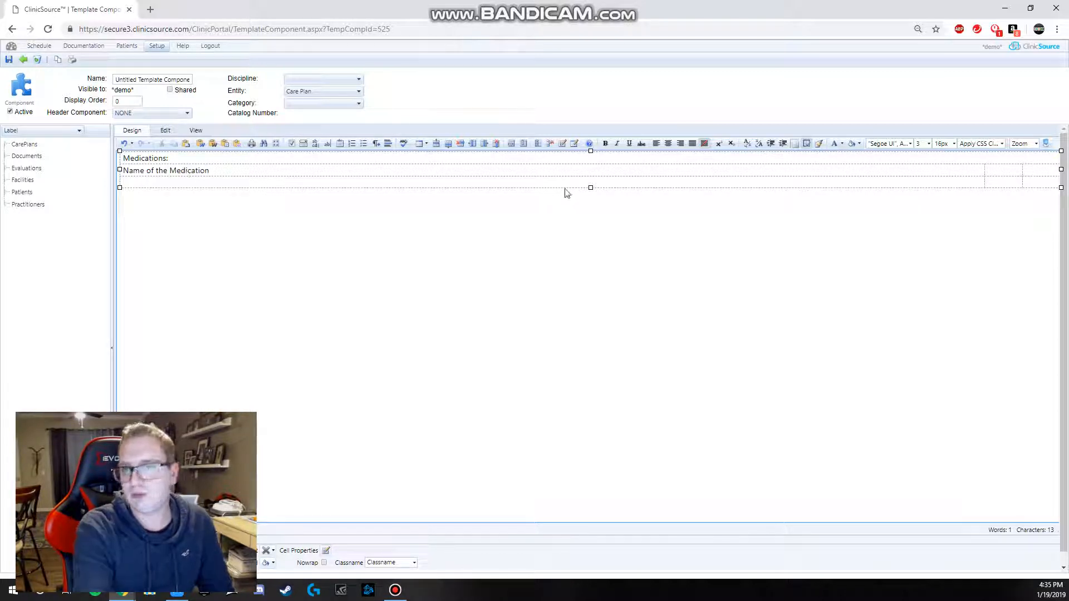
text(Dosage)
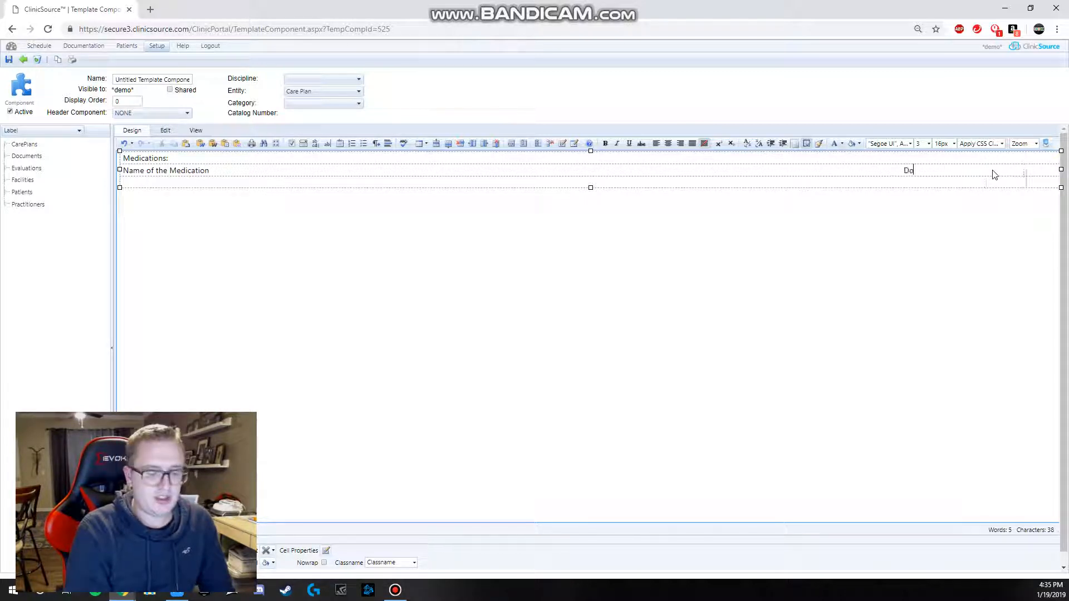
click(1037, 174)
text(Reason:)
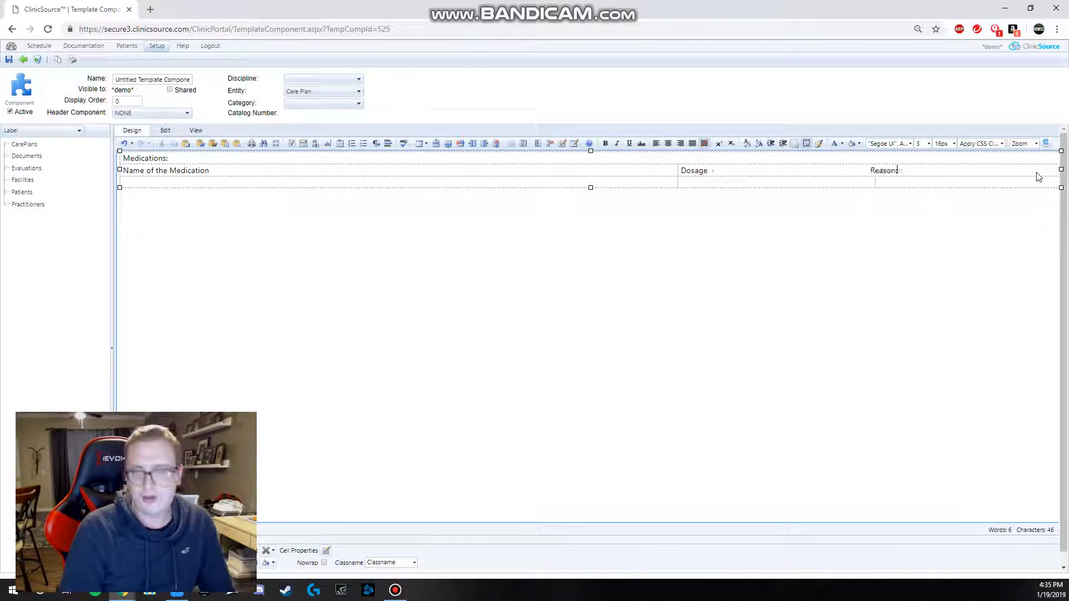
Insert a text box in each of the three cells of the row below the column headings
click(192, 196)
click(157, 182)
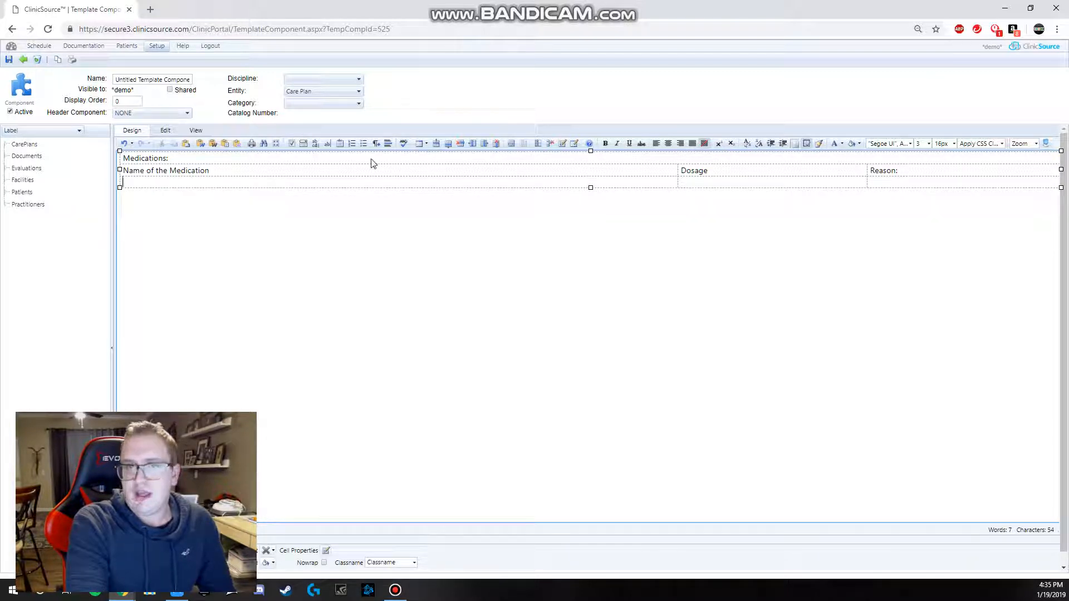
click(316, 144)
click(124, 145)
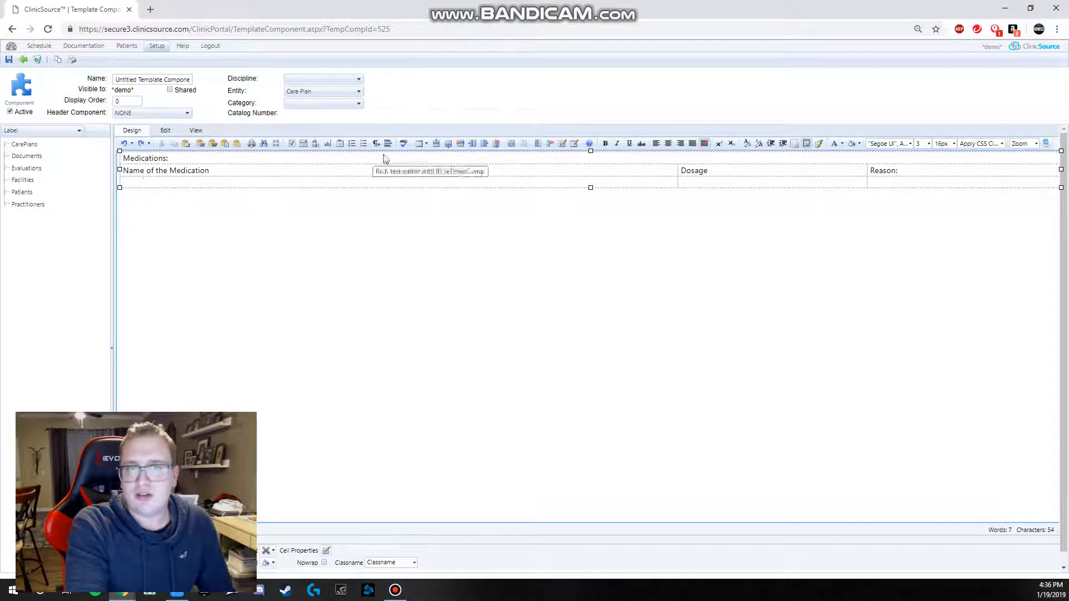
click(327, 145)
click(725, 186)
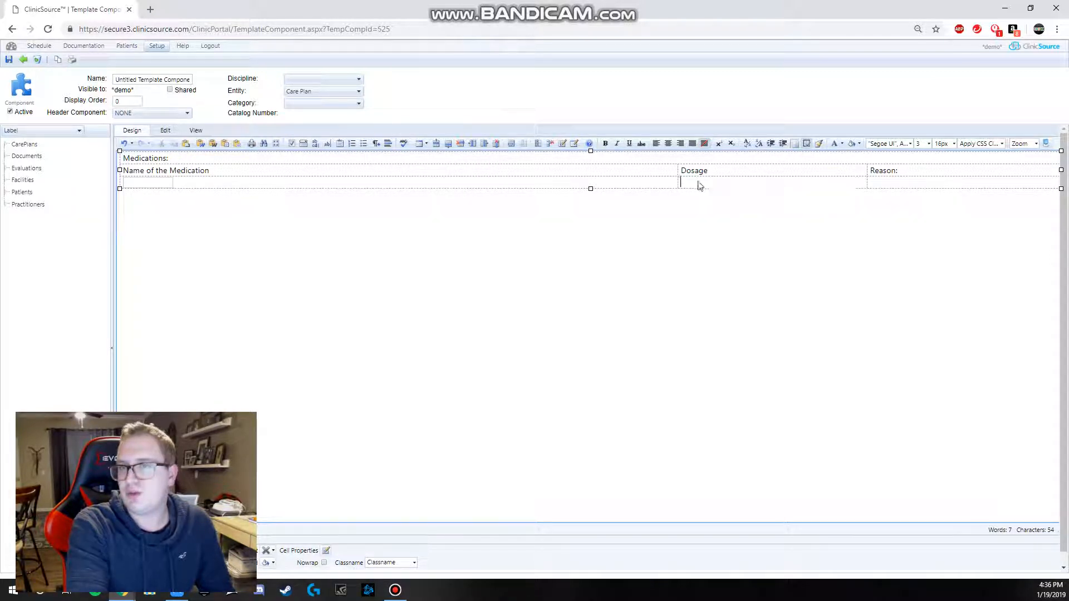
click(327, 144)
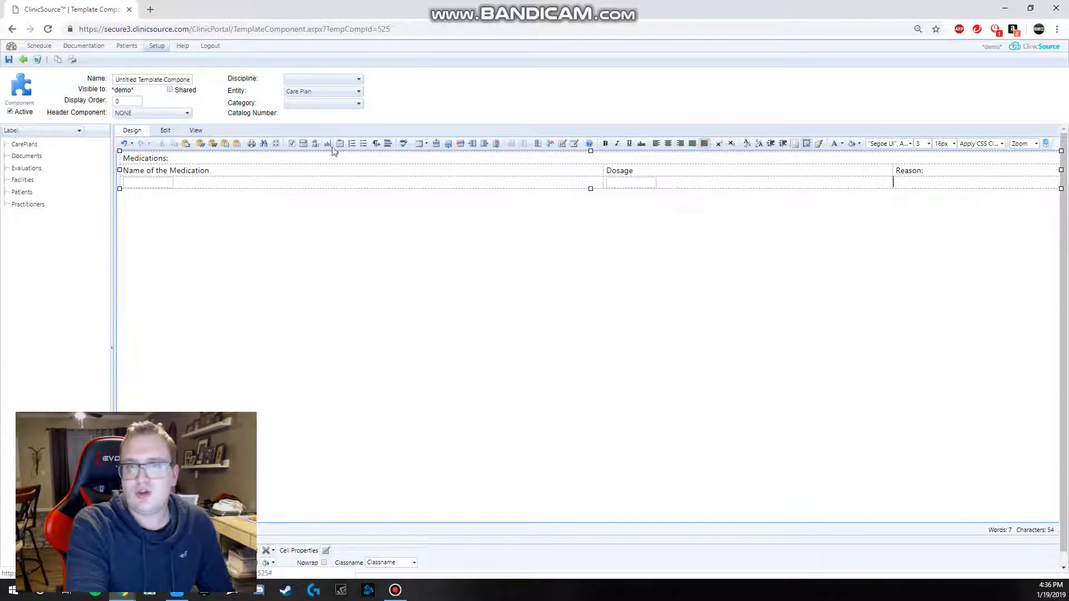
click(900, 185)
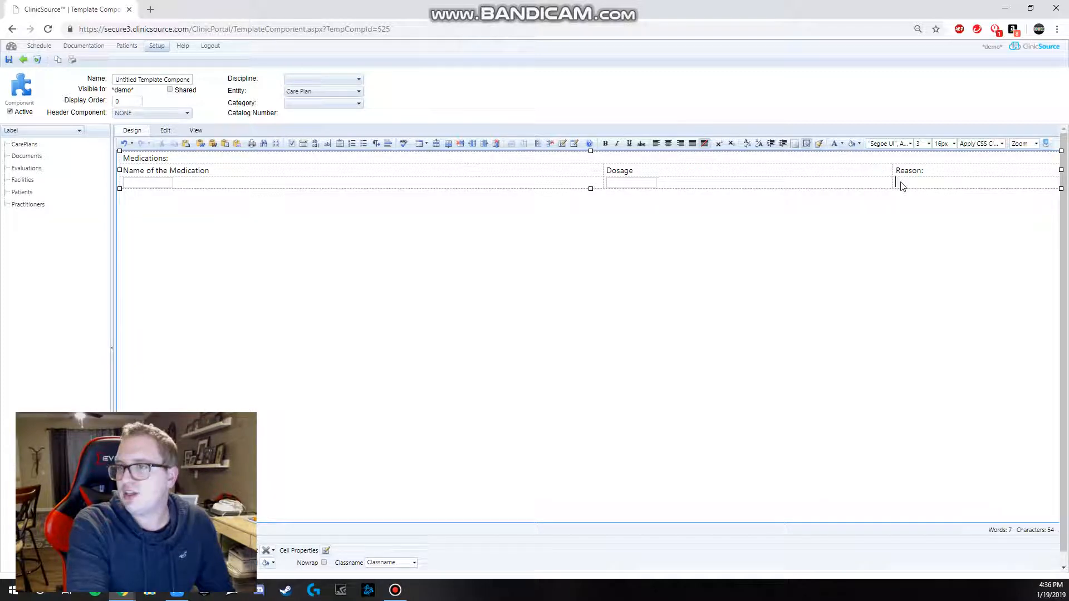
click(327, 144)
Fill the medication name text box with "Tylenol" and the dosage text box with "5ml"
click(572, 182)
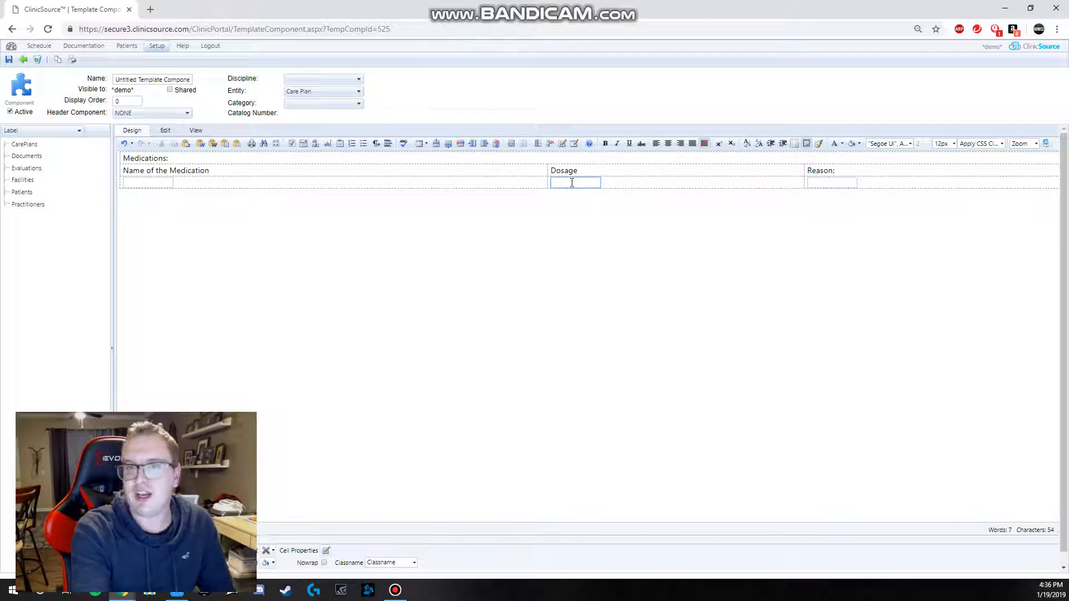
click(885, 183)
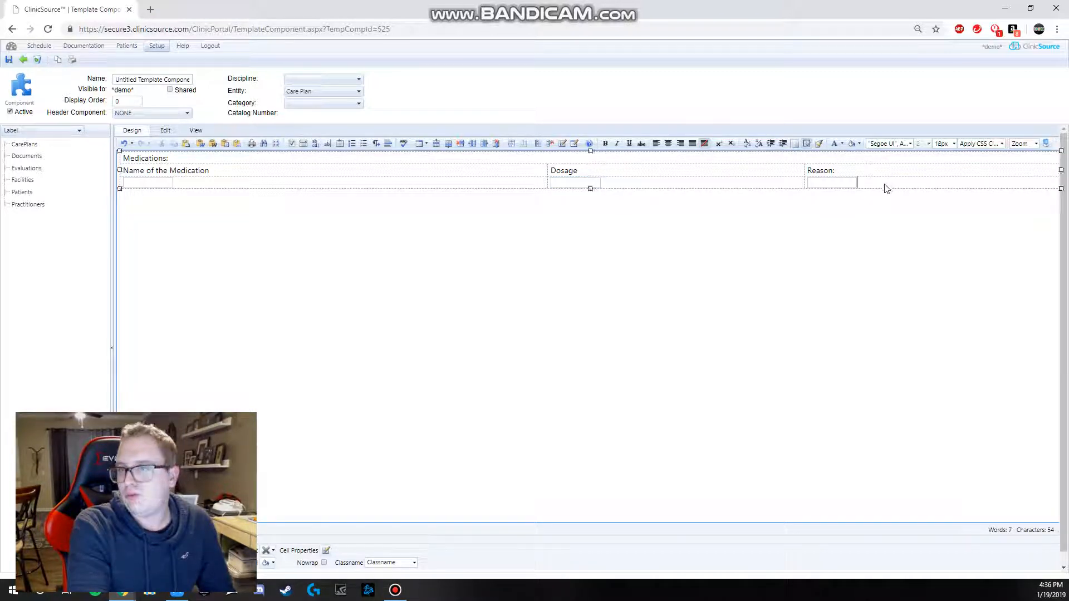
click(826, 183)
click(134, 186)
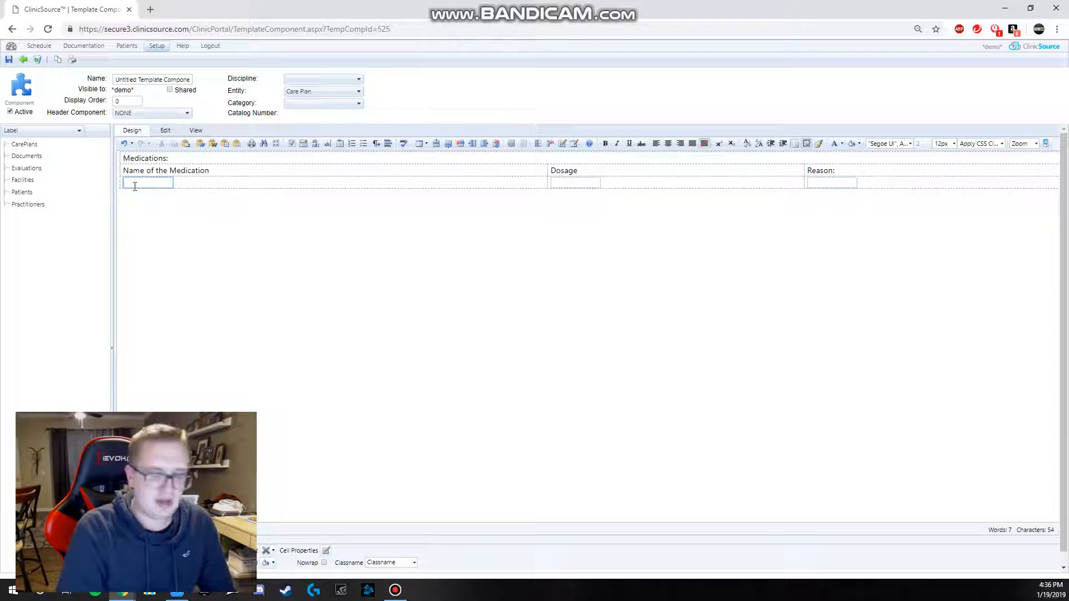
text(Tylenol)
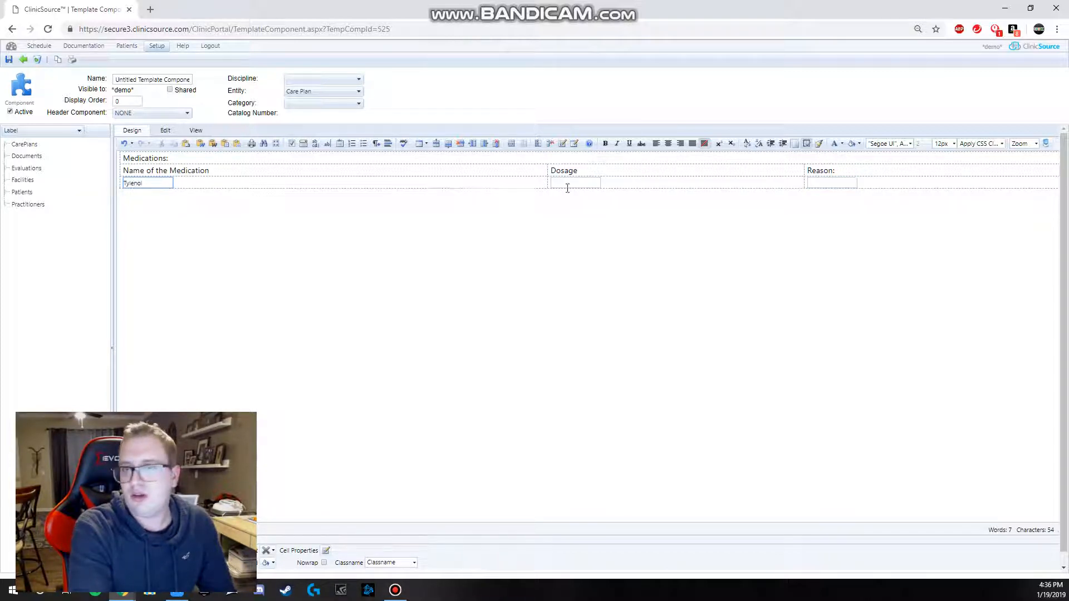
click(567, 186)
text(5ml)
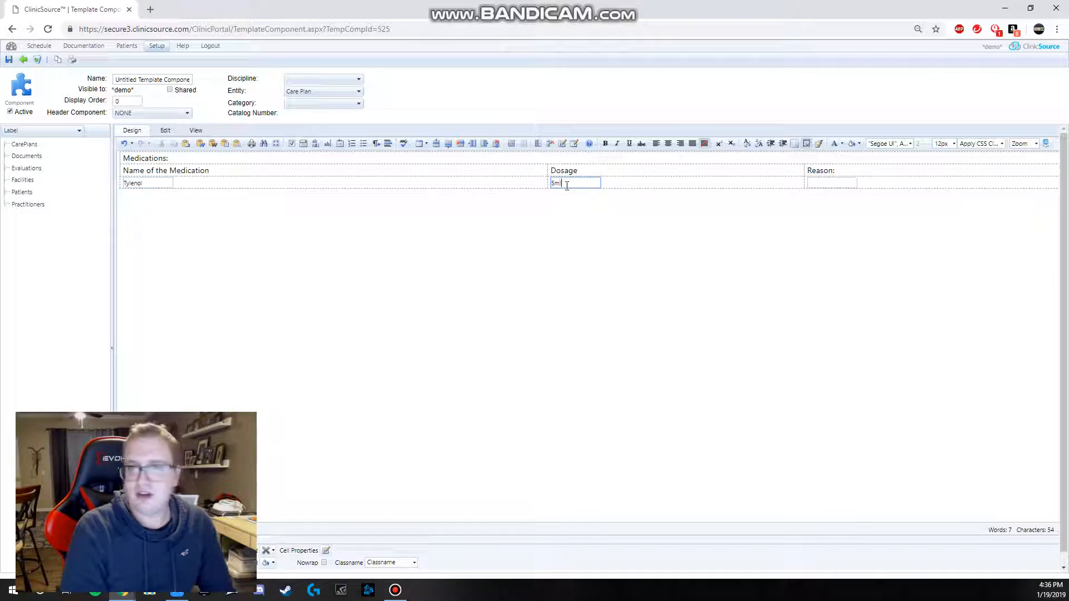
Insert a drop-down after the dosage text box with a blank first option, "1x daily" and "2x daily"
click(609, 189)
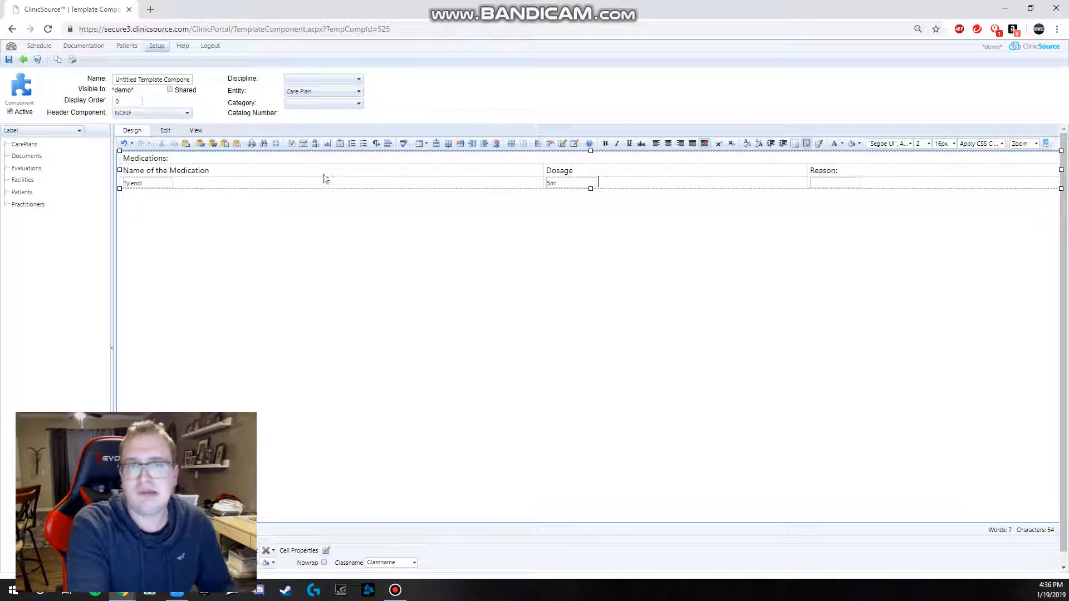
click(304, 145)
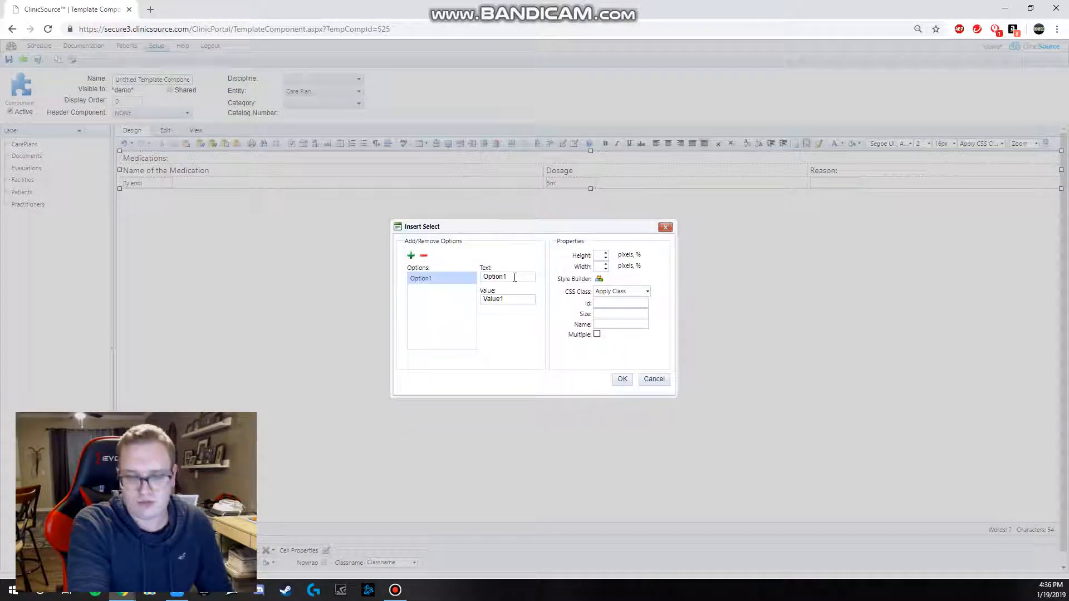
drag(514, 277, 459, 273)
key(BackSpace)
click(411, 256)
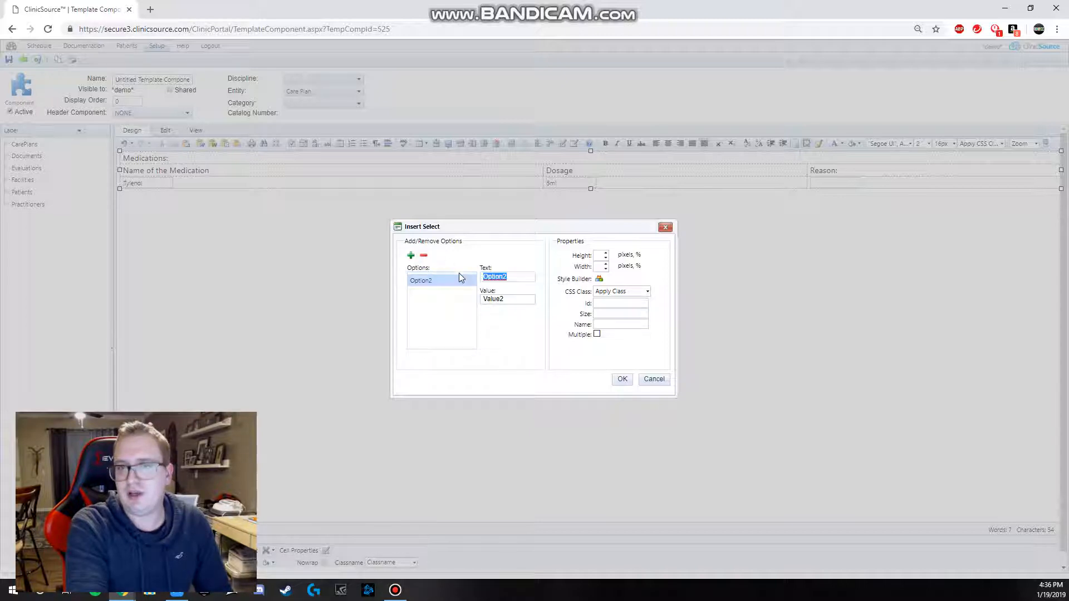
text(1x daily)
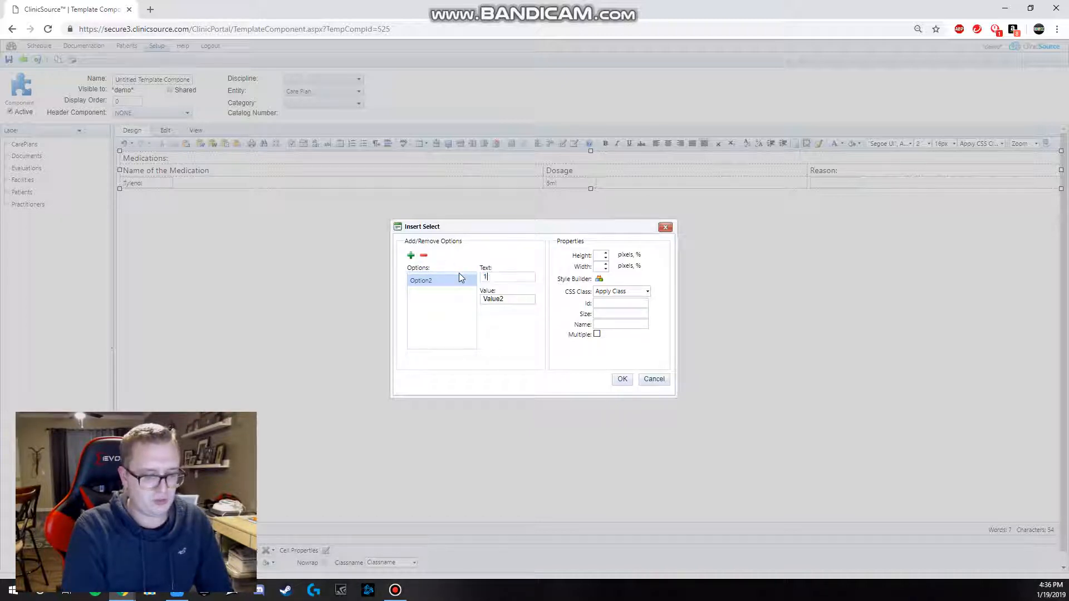
click(411, 256)
text(2x daily)
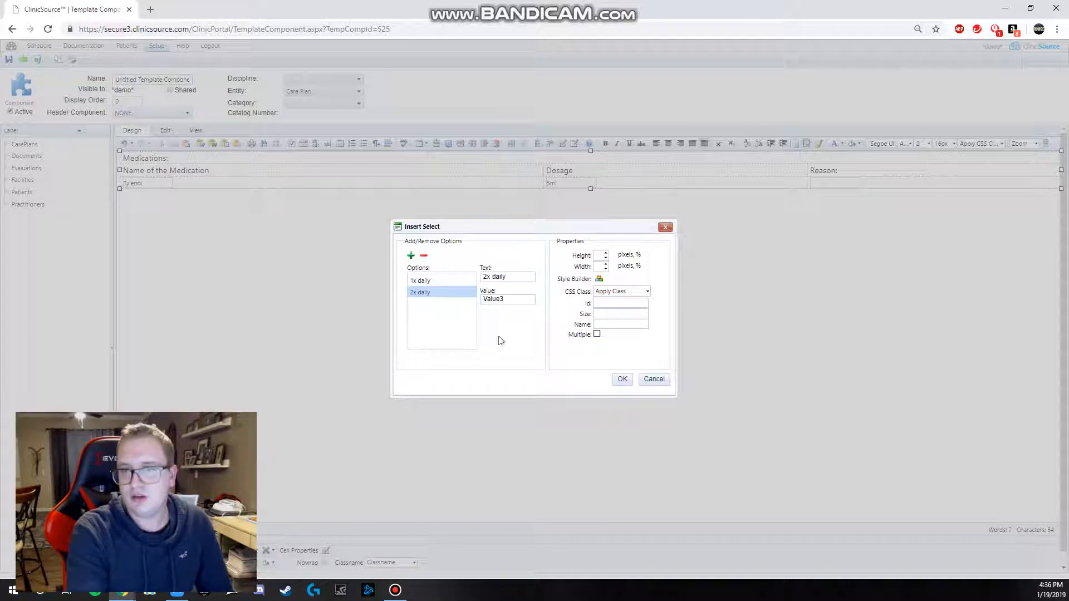
click(619, 379)
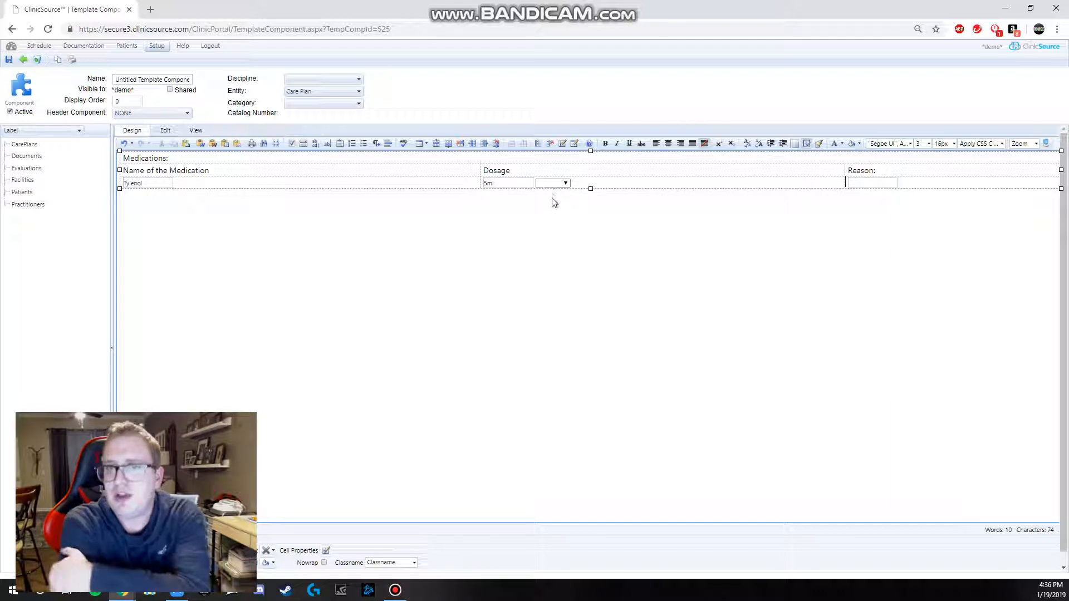
Enter "Cold" in the text box under Reason
click(549, 184)
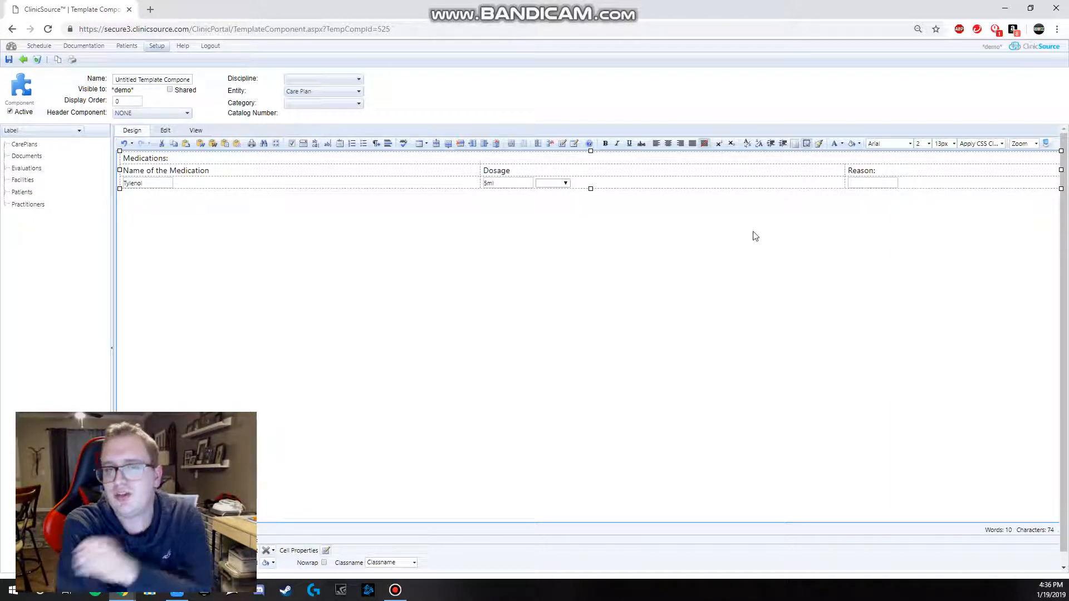
click(864, 185)
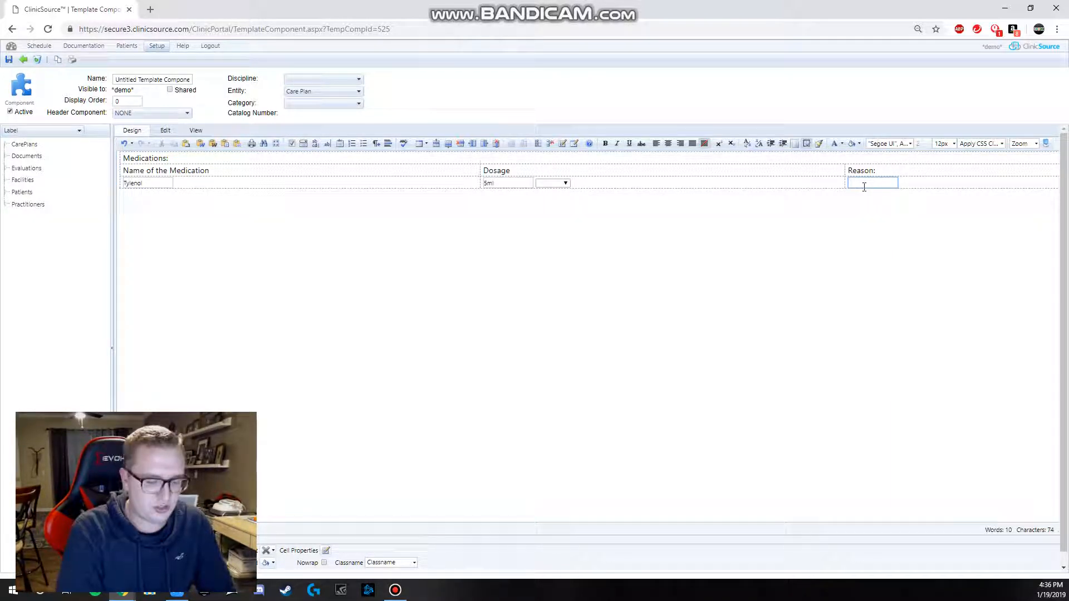
text(child)
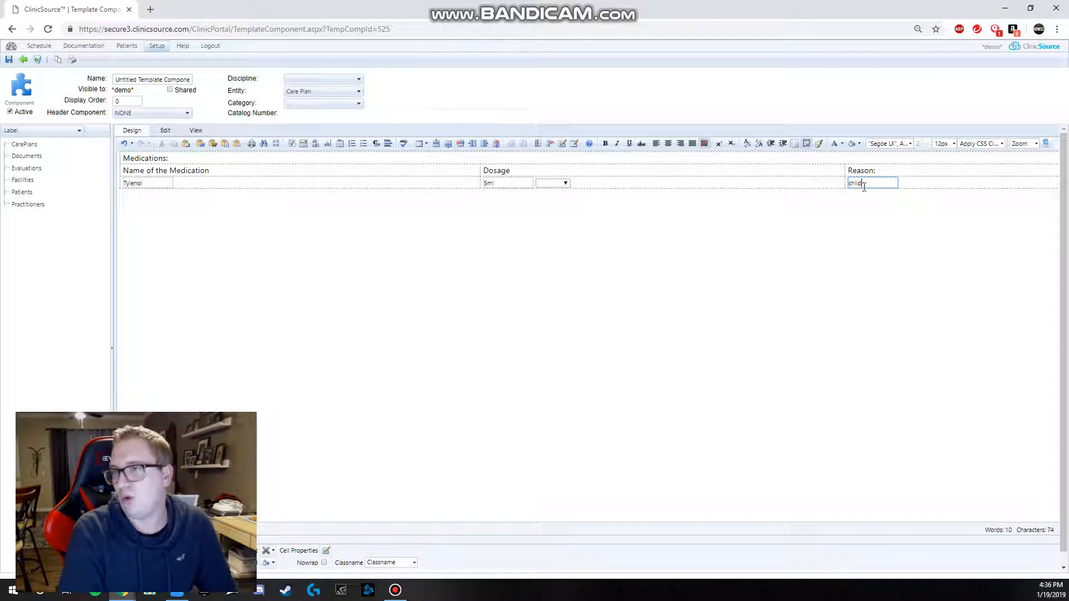
key(BackSpace)
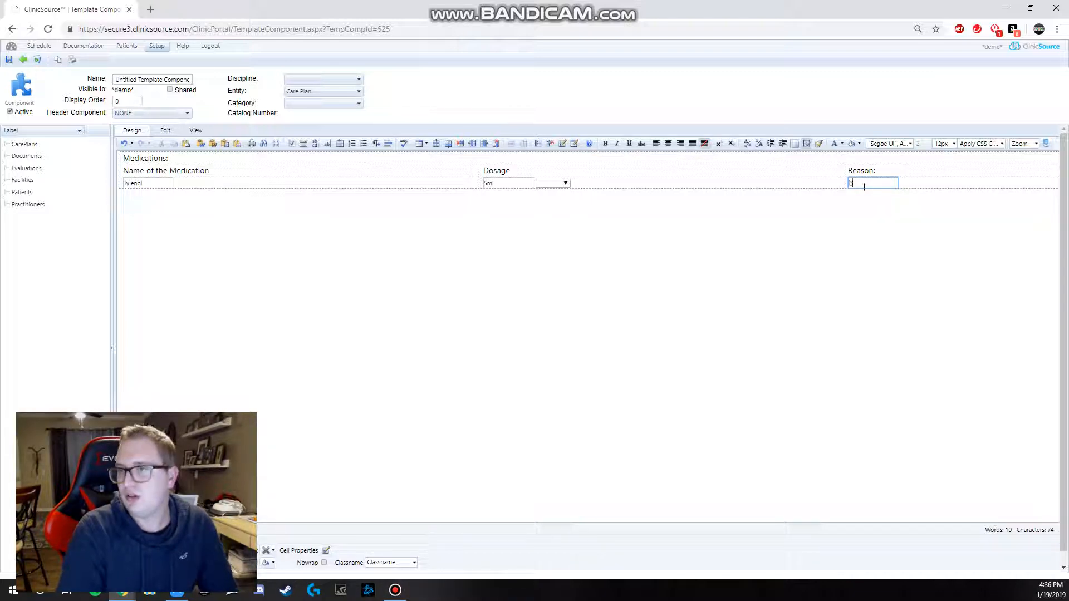
text(ld)
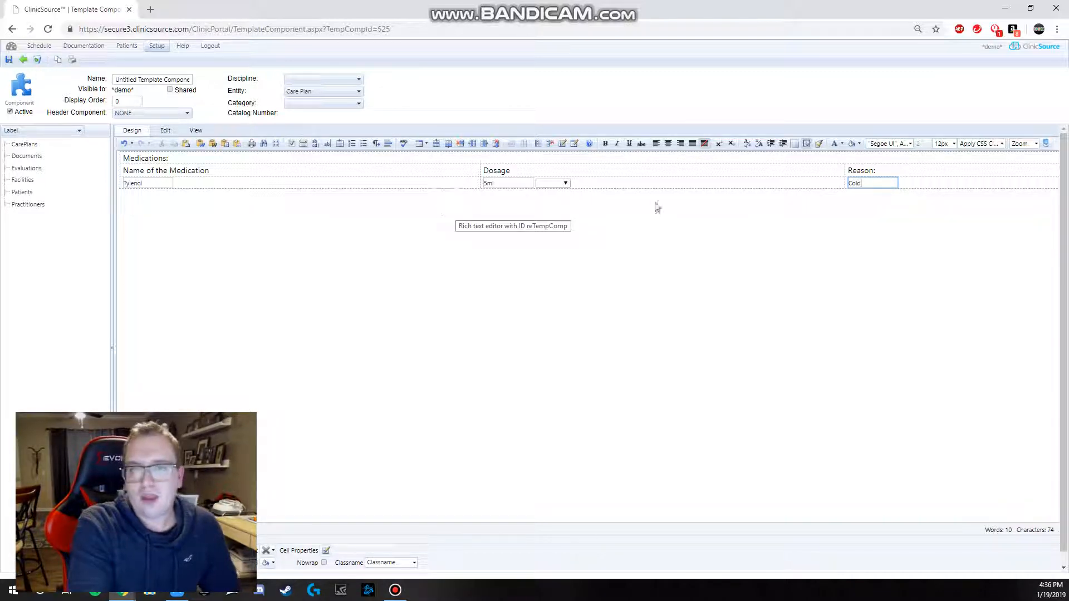
Add two empty rows below the Tylenol row of the medications table
click(342, 189)
click(936, 190)
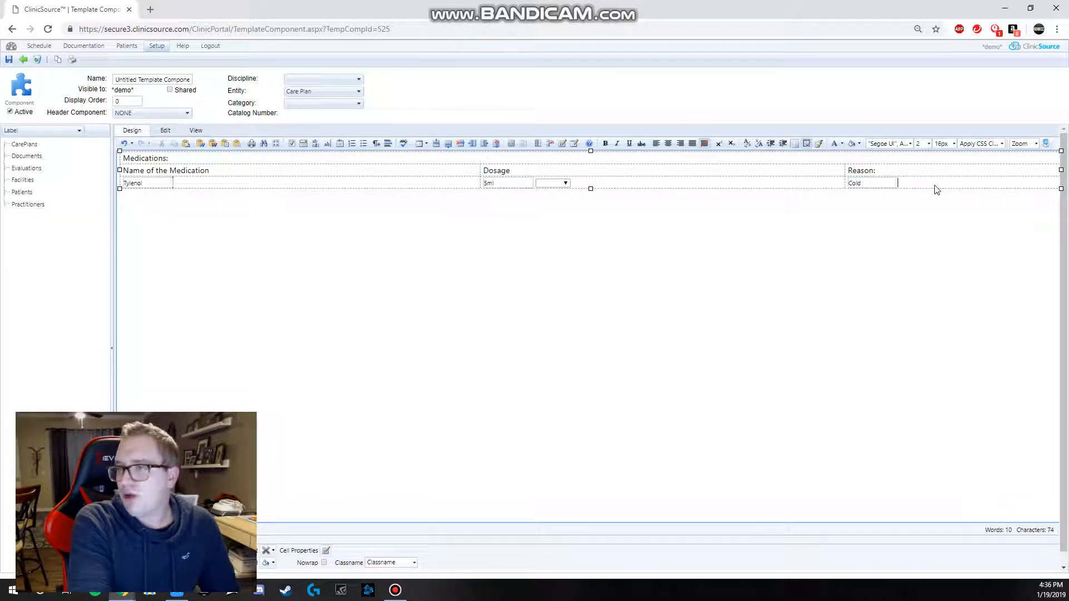
key(Tab)
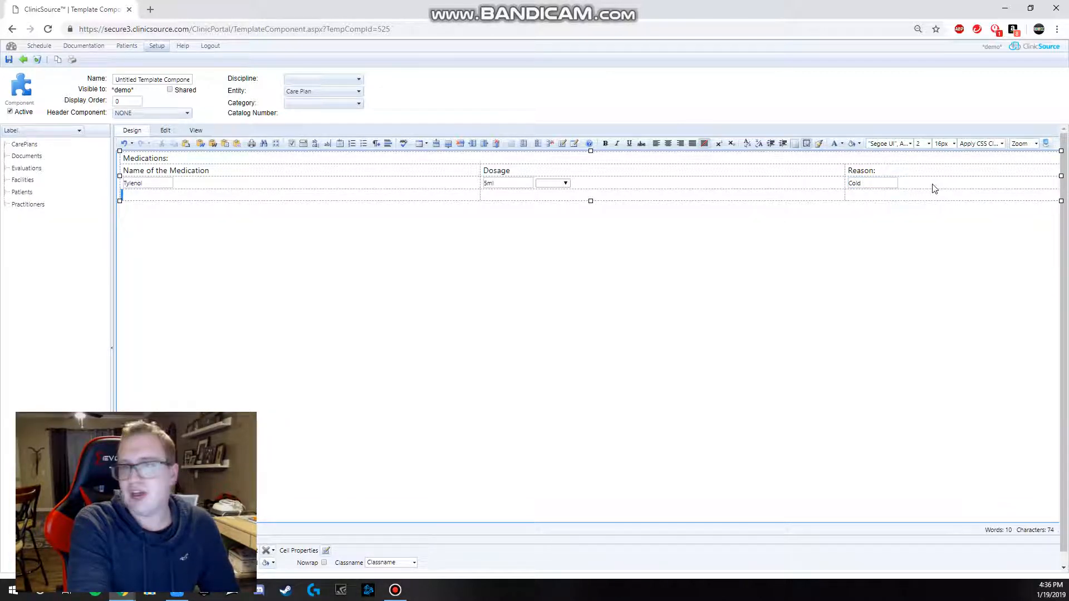
right_click(378, 203)
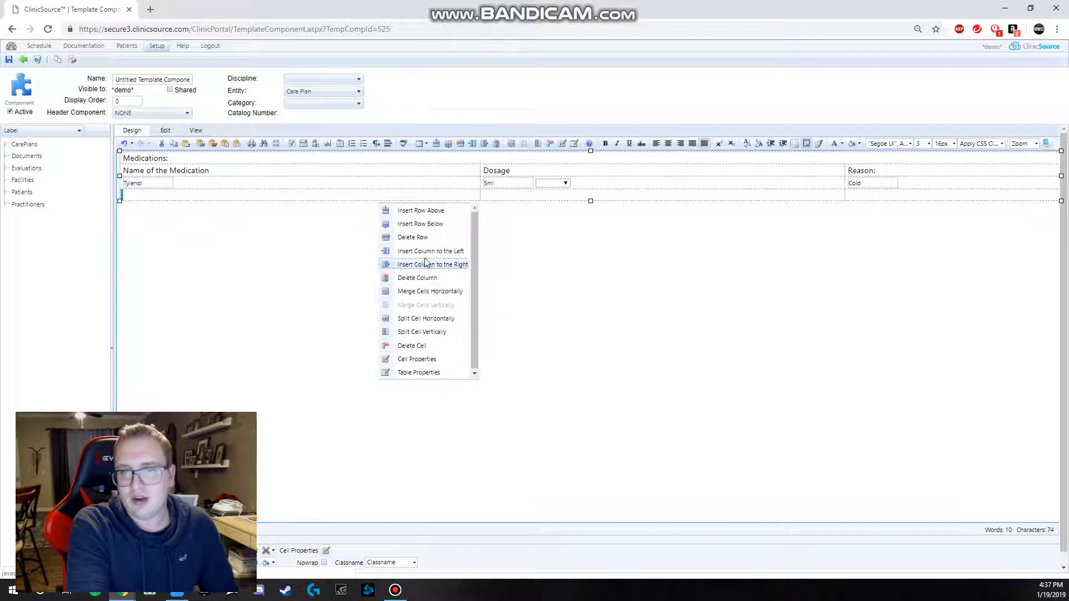
click(420, 223)
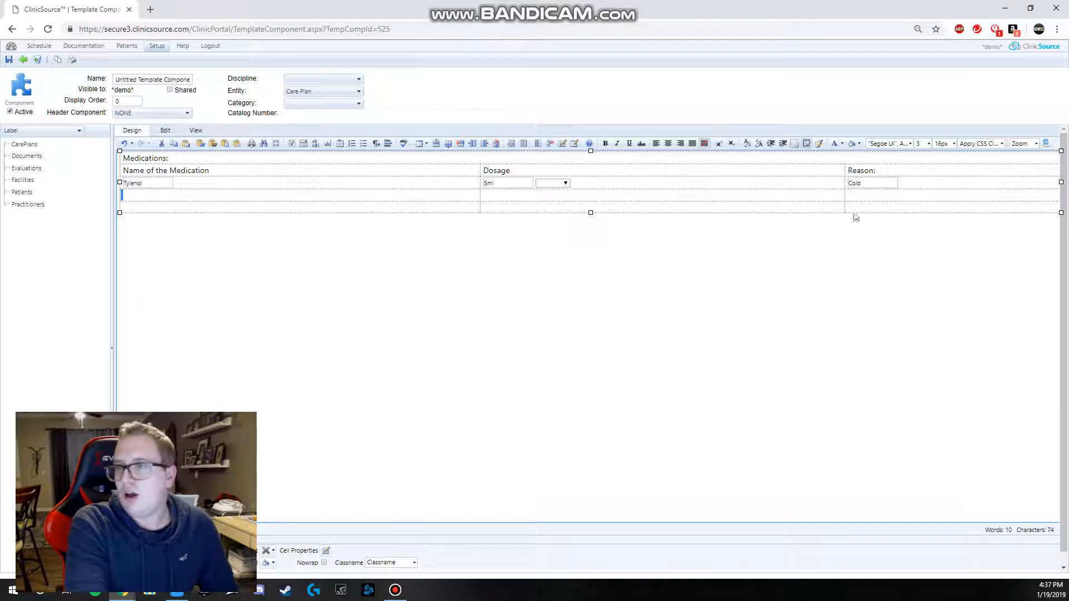
click(829, 250)
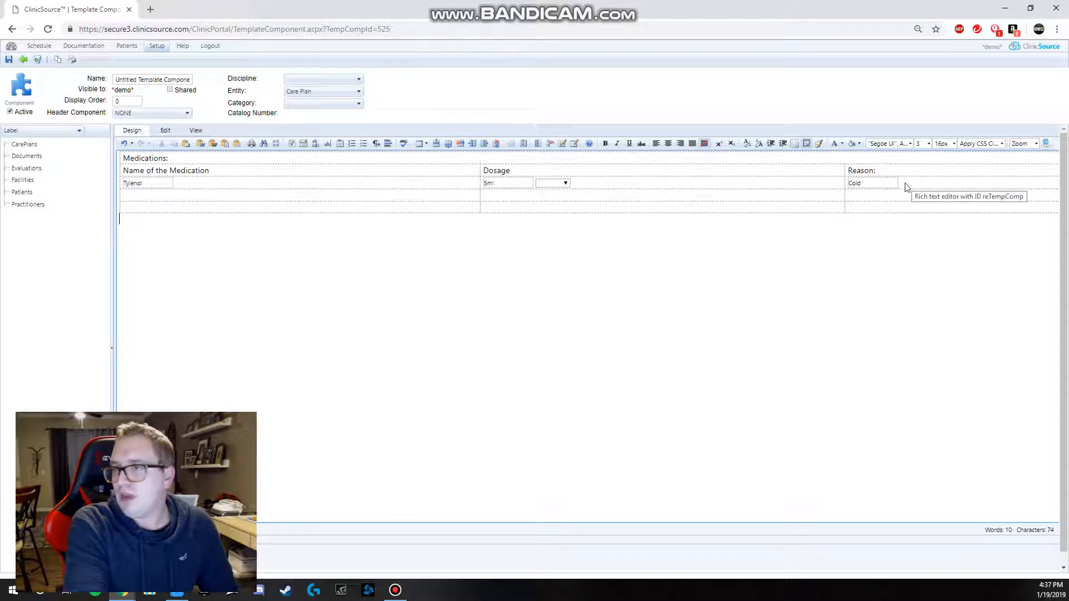
drag(893, 182, 778, 191)
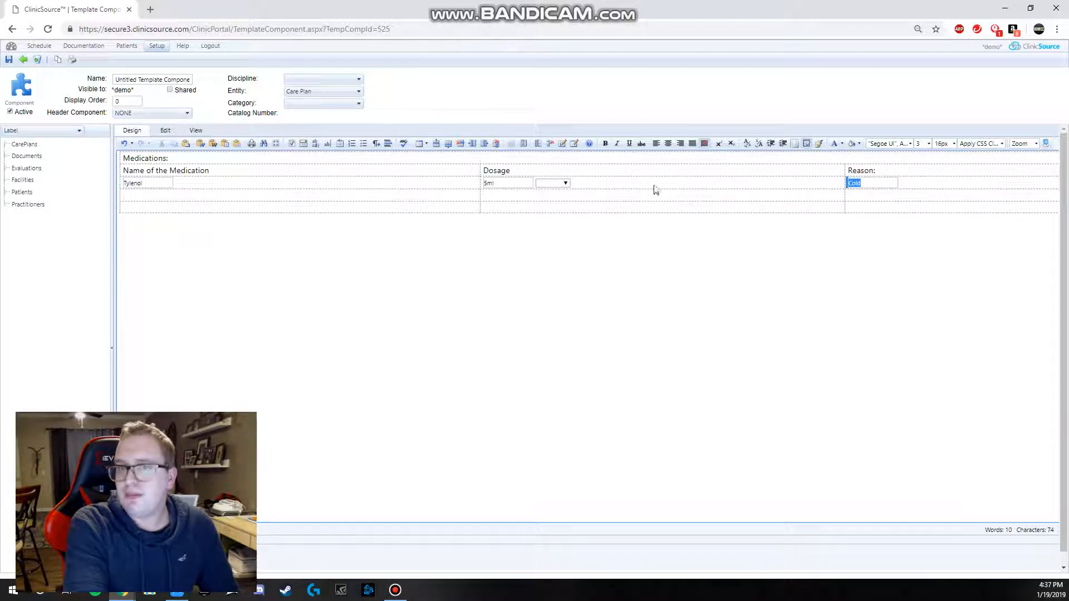
click(477, 196)
double_click(279, 184)
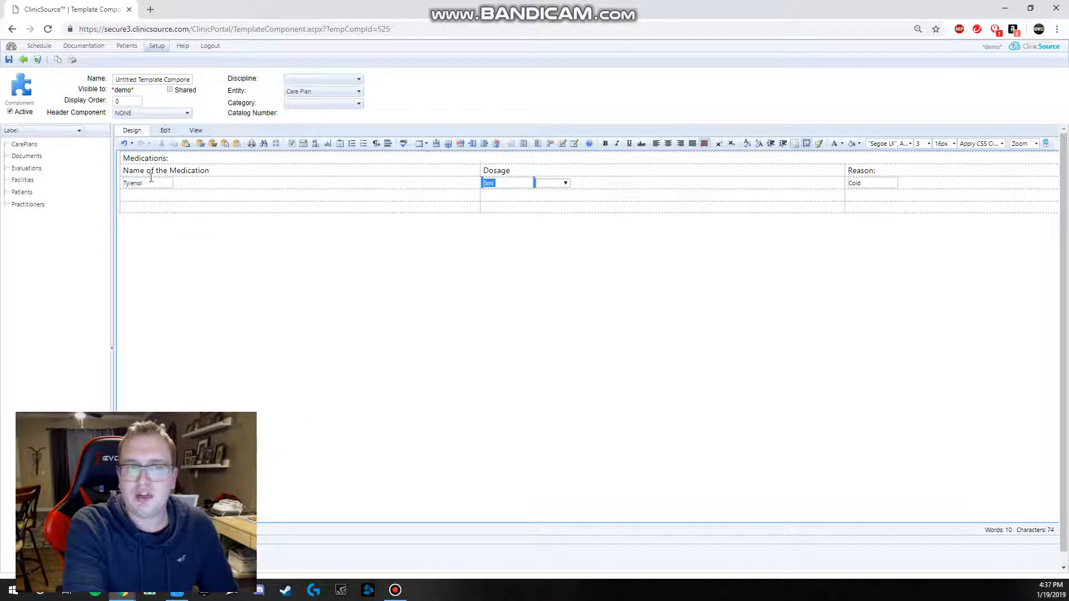
drag(129, 183, 117, 182)
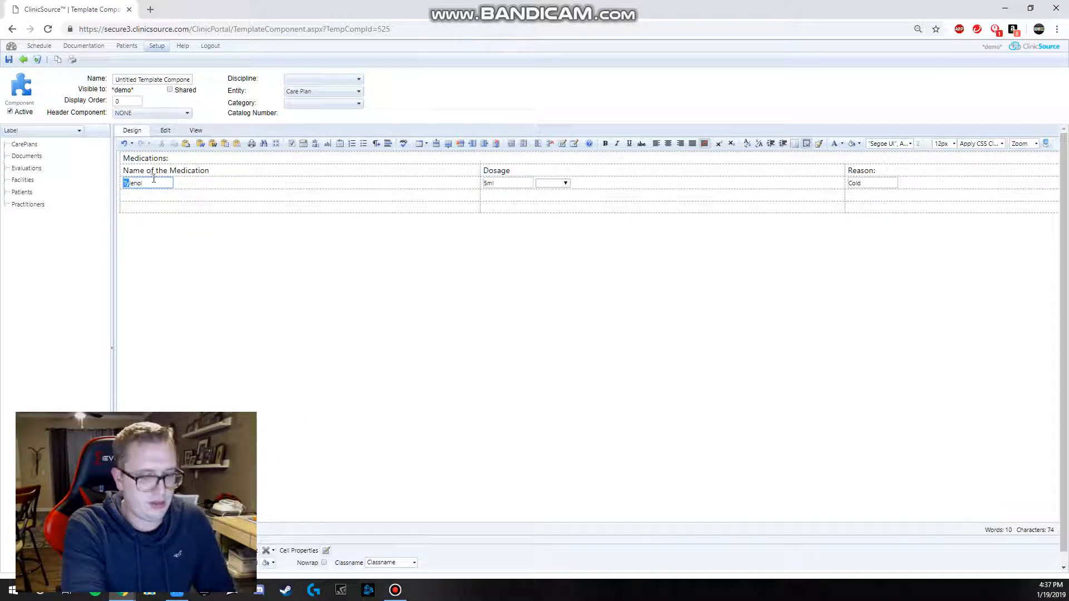
click(149, 198)
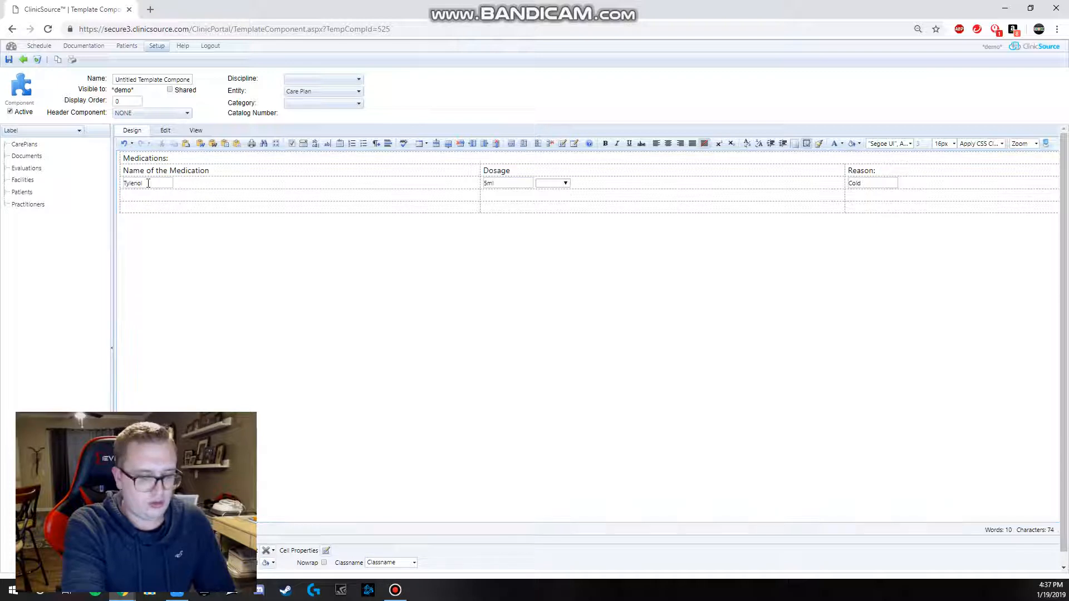
click(149, 201)
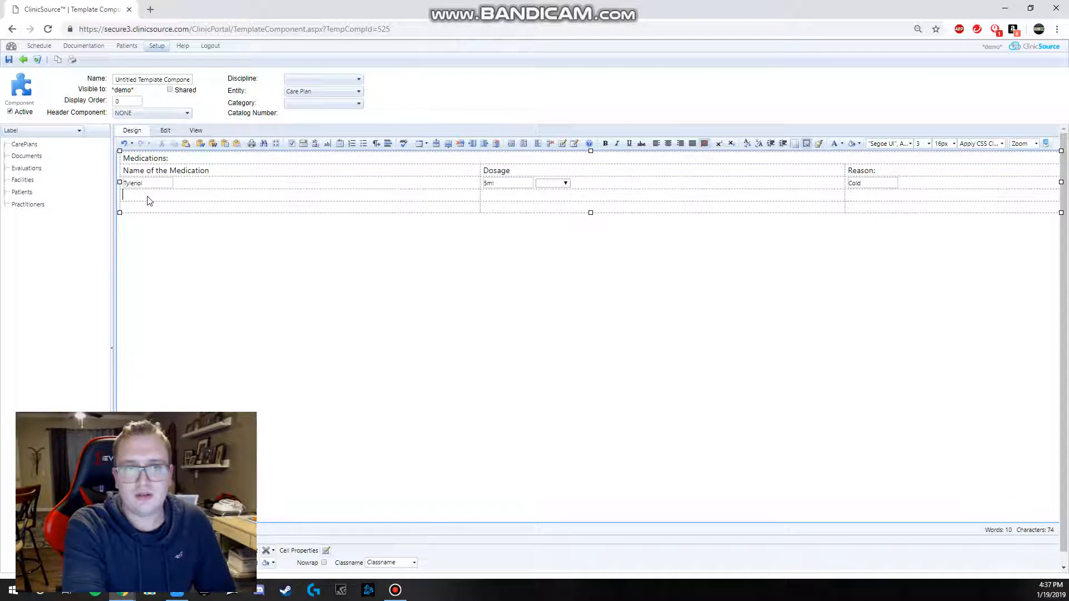
key(BackSpace)
key(BackSpace)
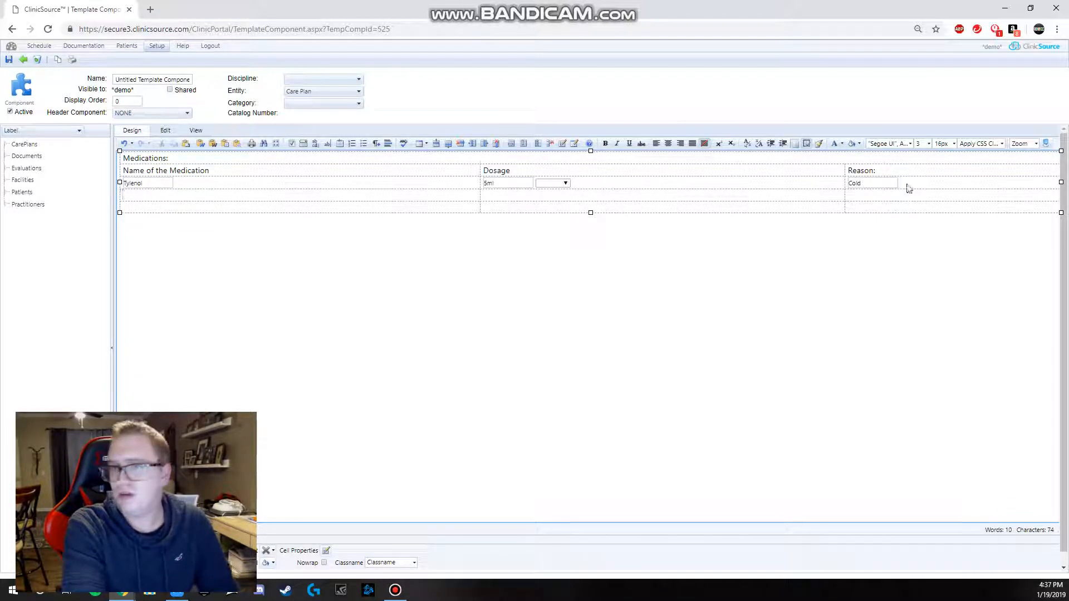
Try to copy the "5ml" dosage text box into the last row of the Dosage column, and remove the copy
click(911, 188)
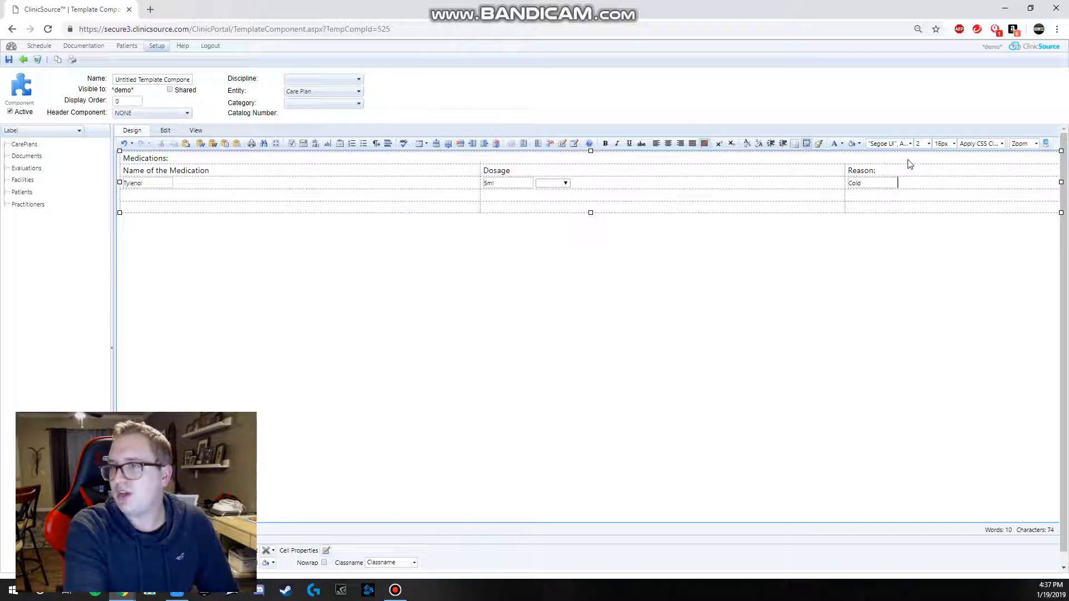
drag(927, 184, 128, 185)
click(128, 184)
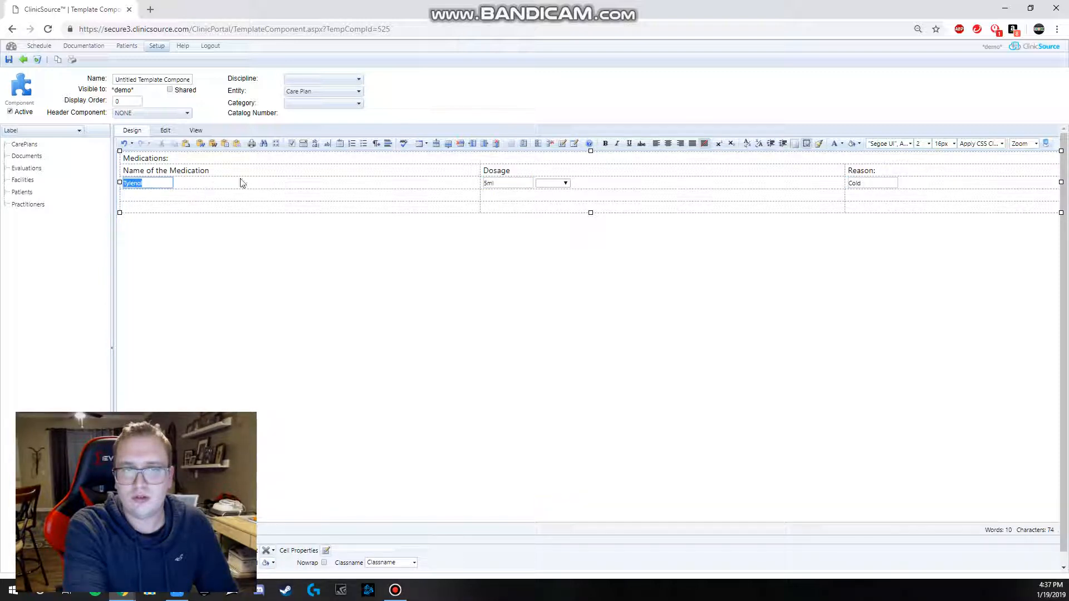
click(918, 186)
click(872, 183)
click(506, 183)
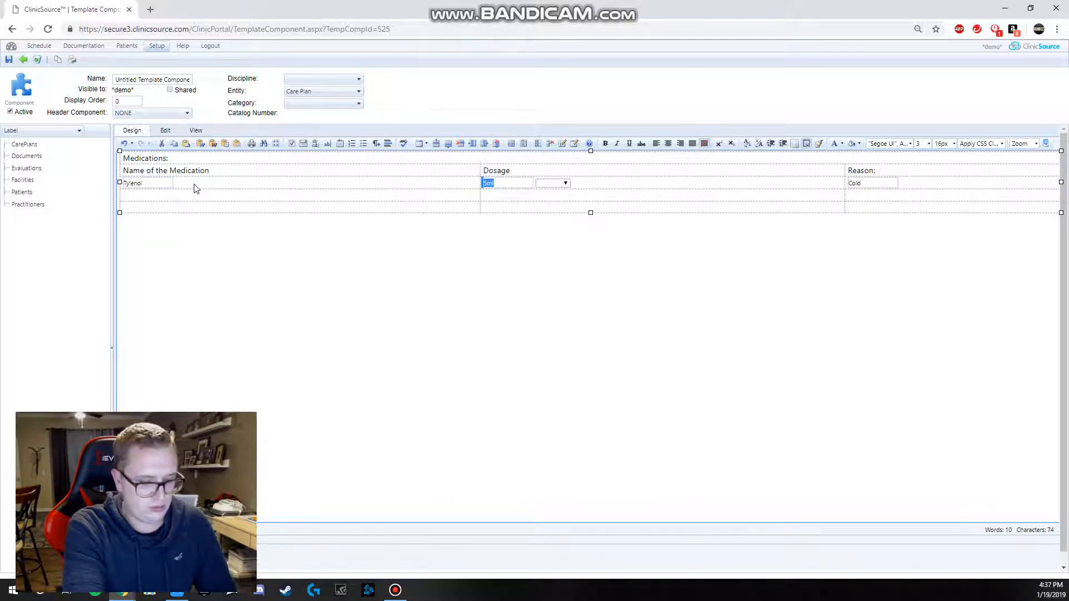
click(517, 208)
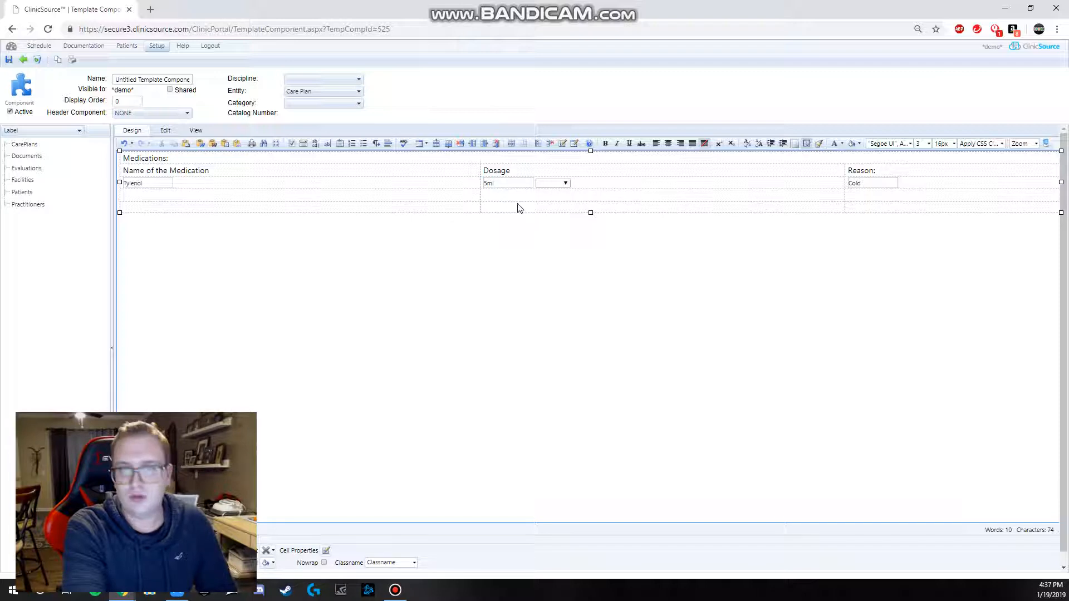
key(ctrl+v)
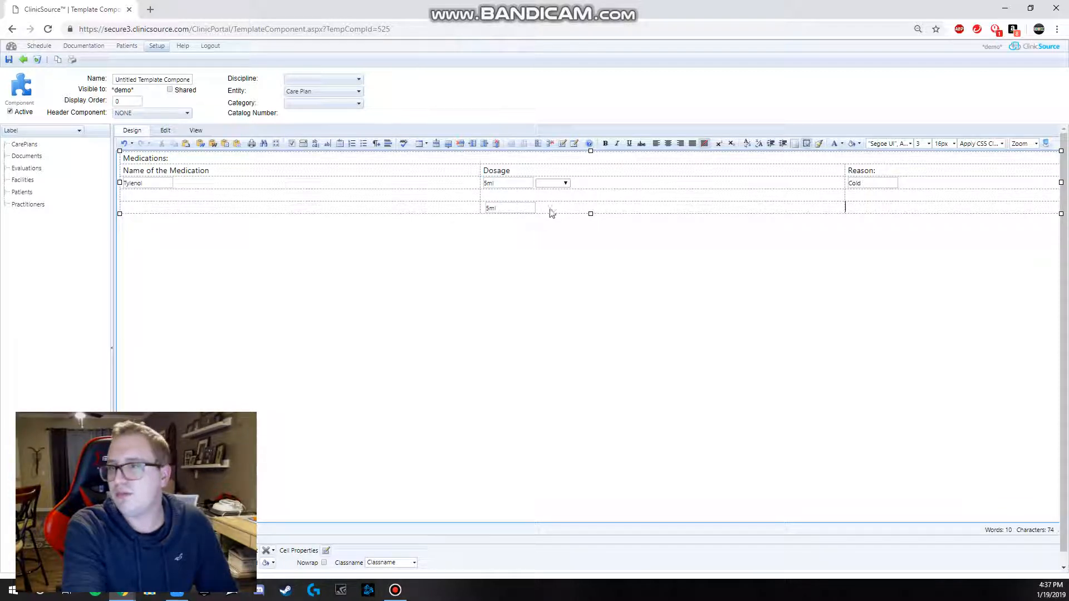
click(847, 184)
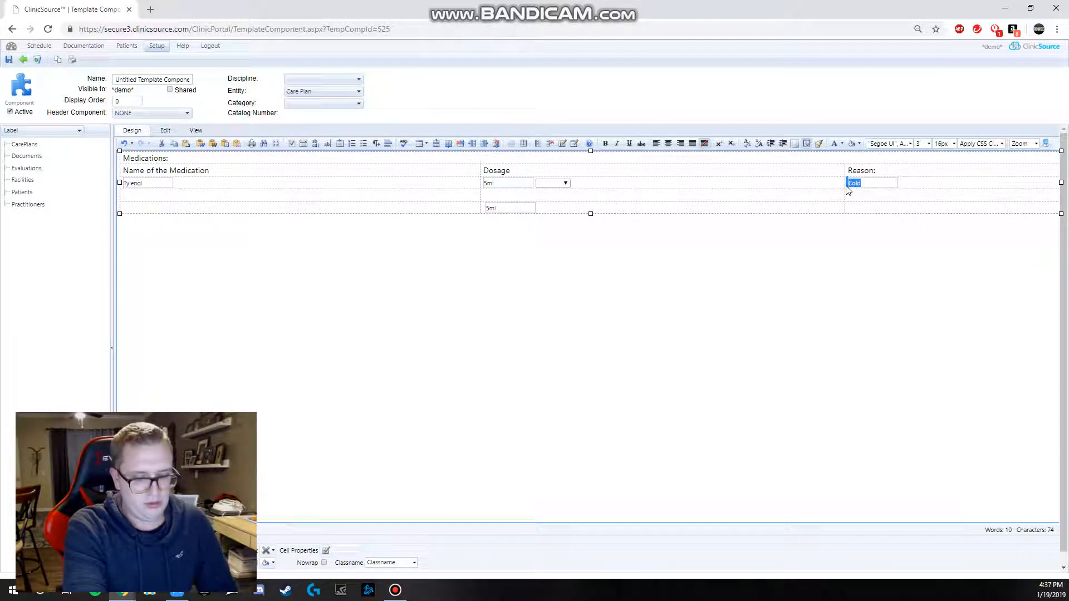
click(586, 207)
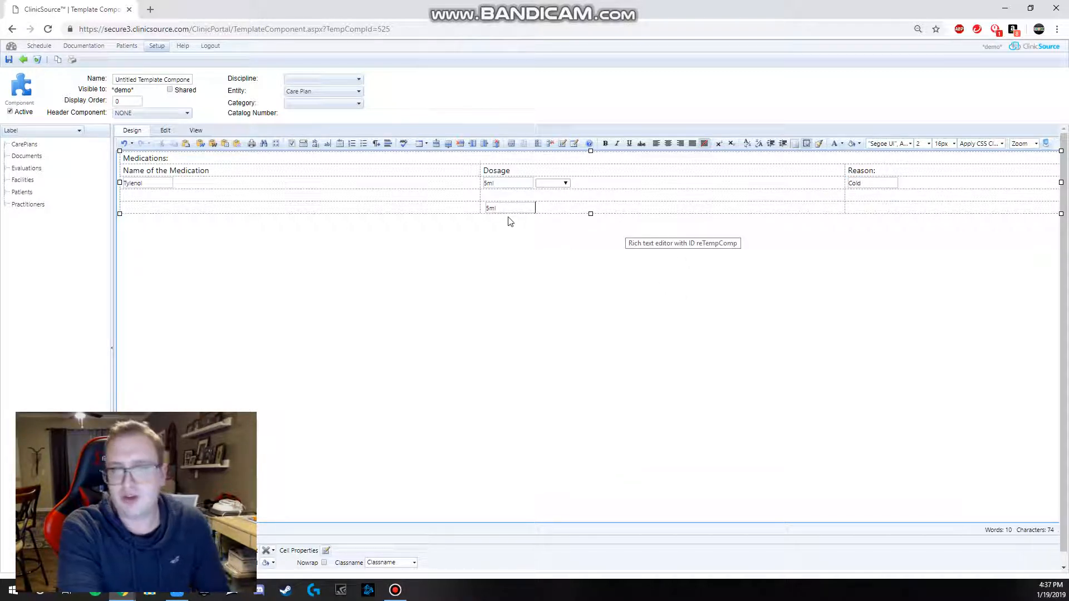
key(BackSpace)
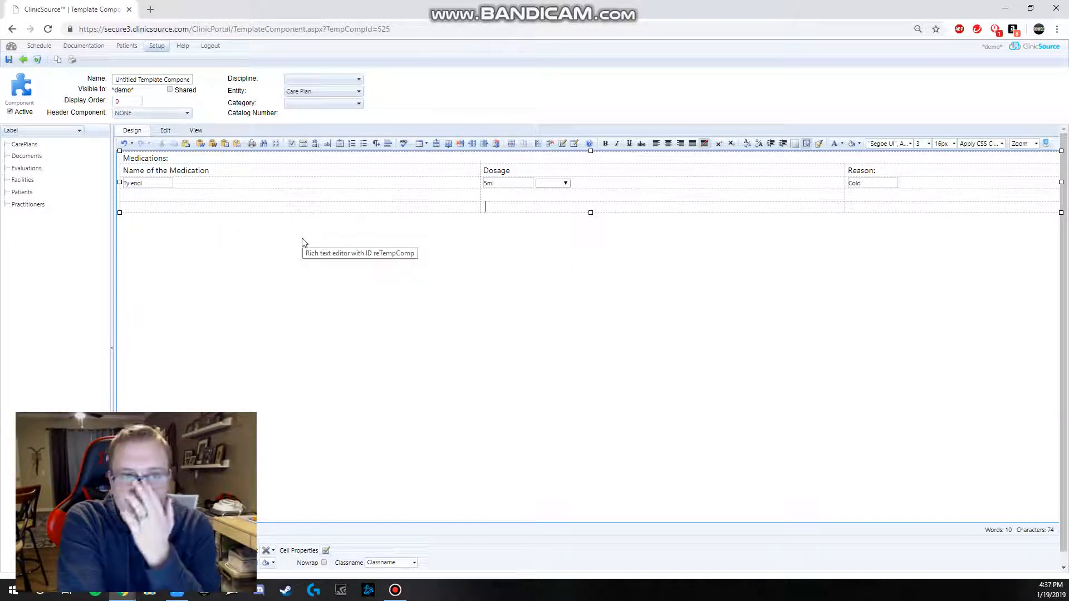
right_click(186, 163)
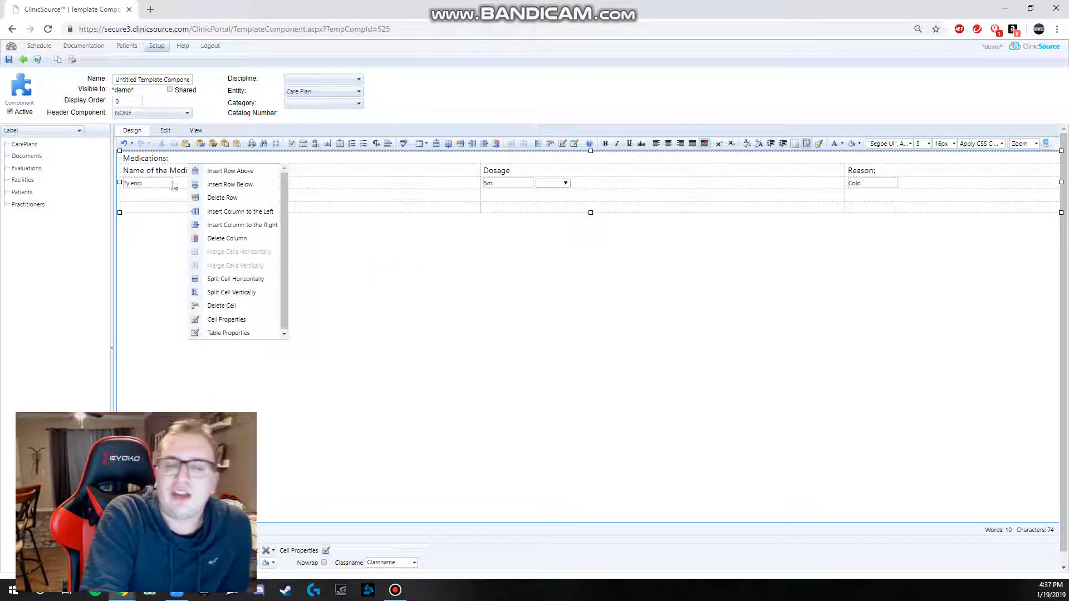
click(172, 184)
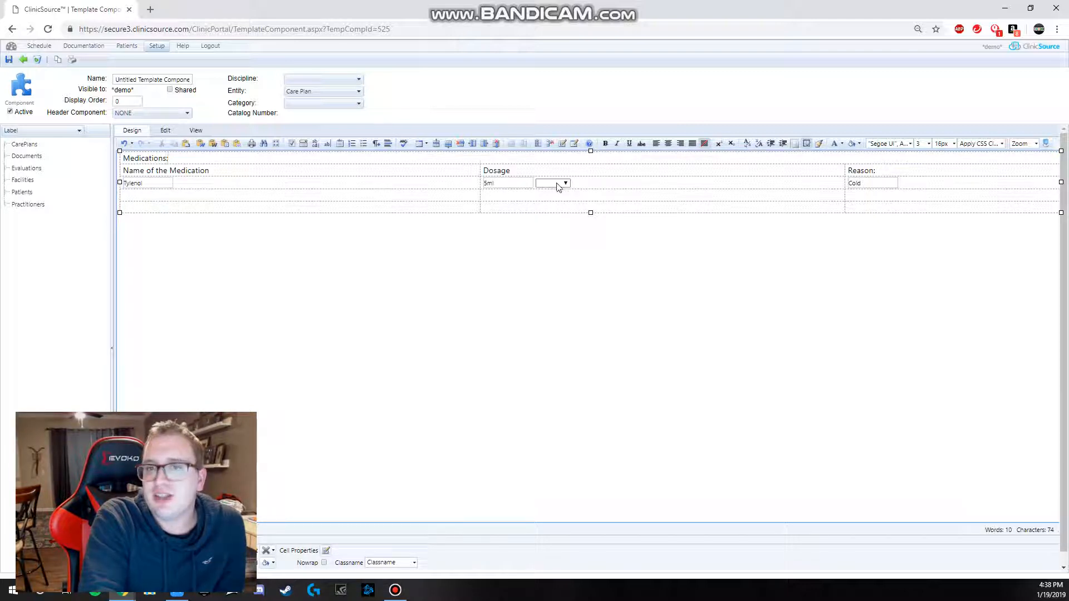
click(491, 183)
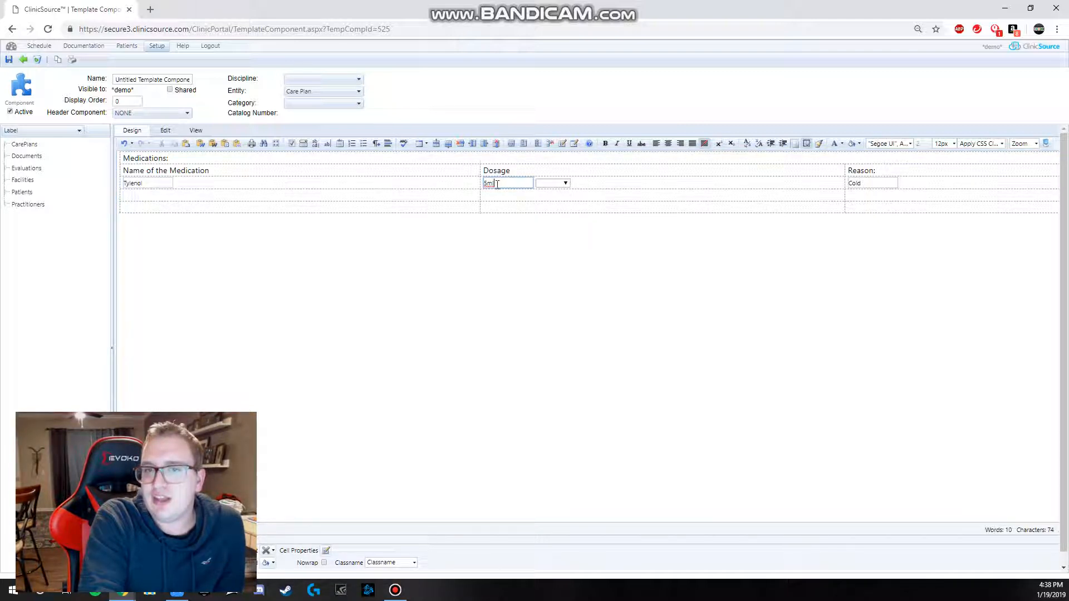
click(207, 171)
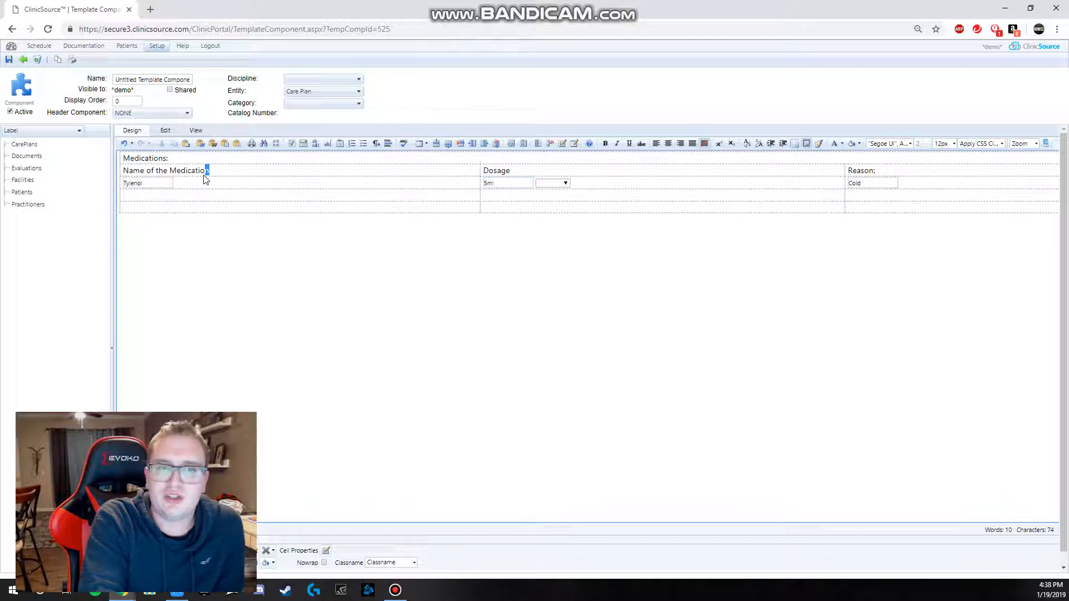
click(565, 186)
click(565, 186)
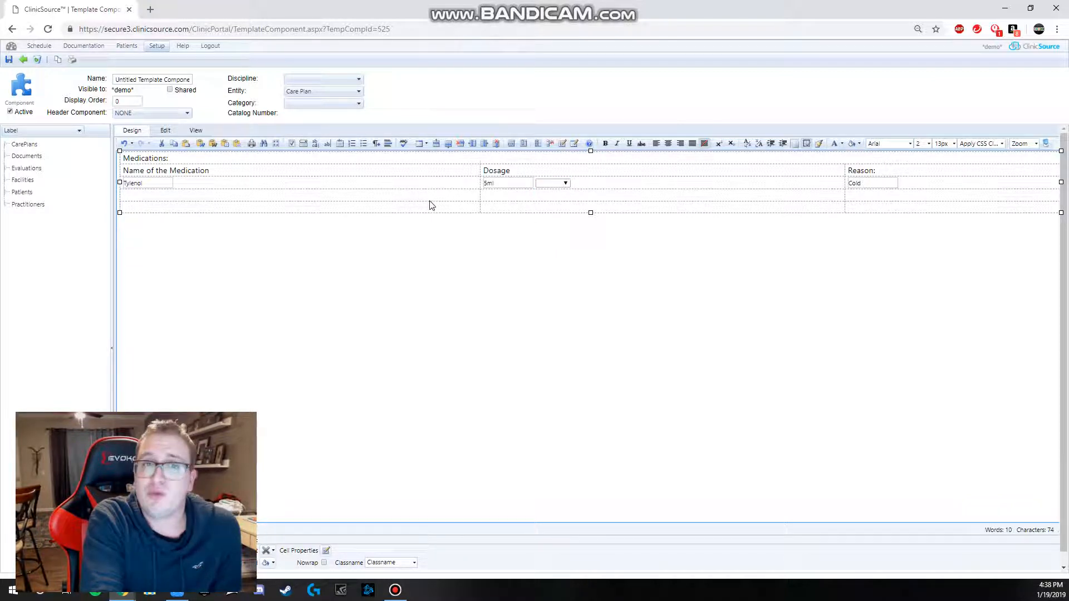
Format the whole medications table in 12px Arial
click(276, 146)
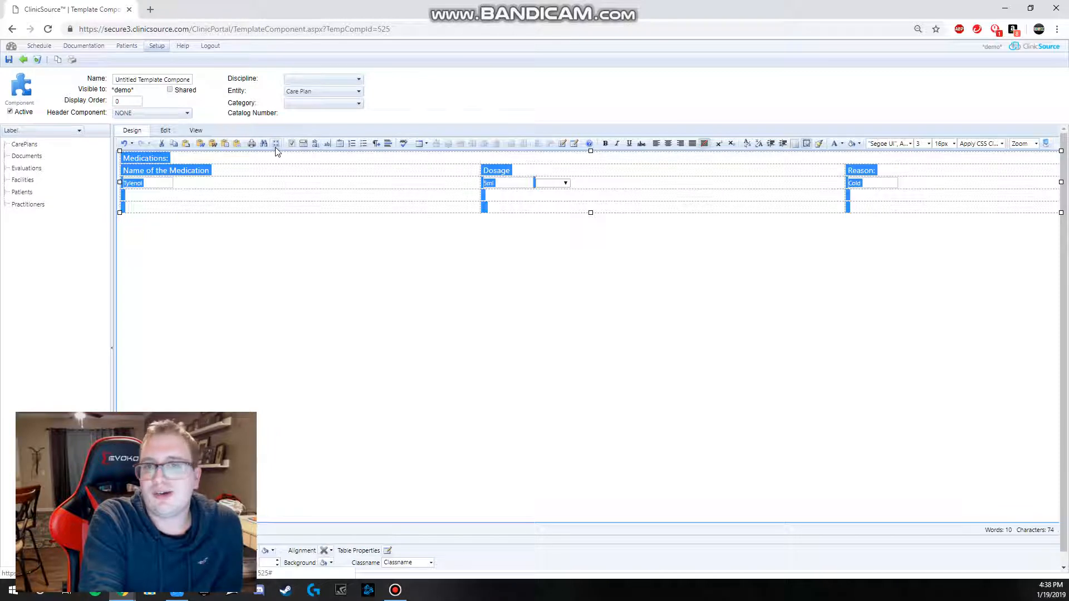
click(941, 144)
click(946, 192)
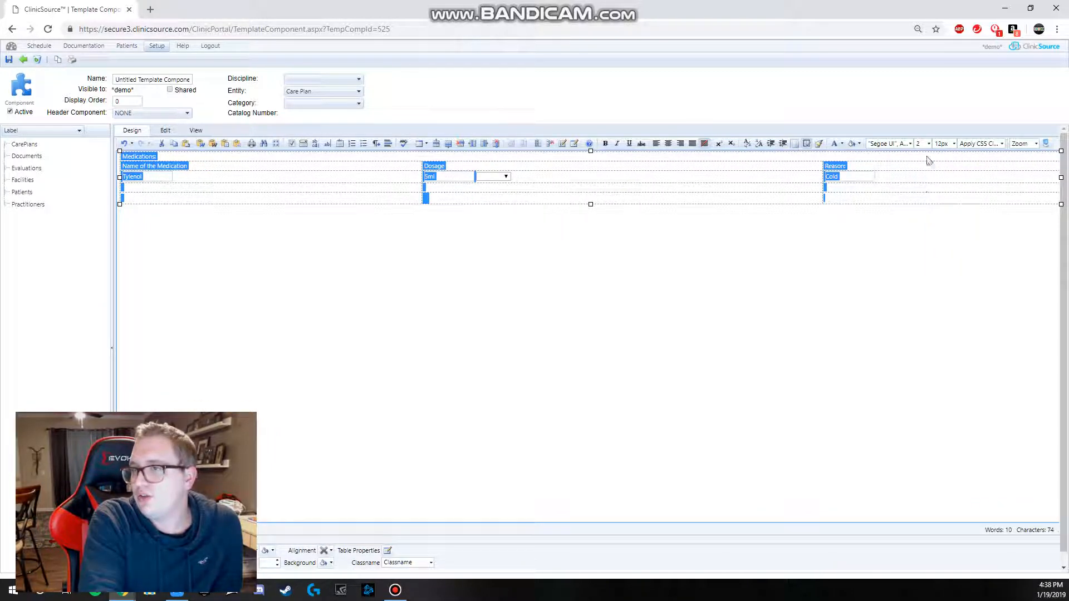
click(910, 143)
click(885, 156)
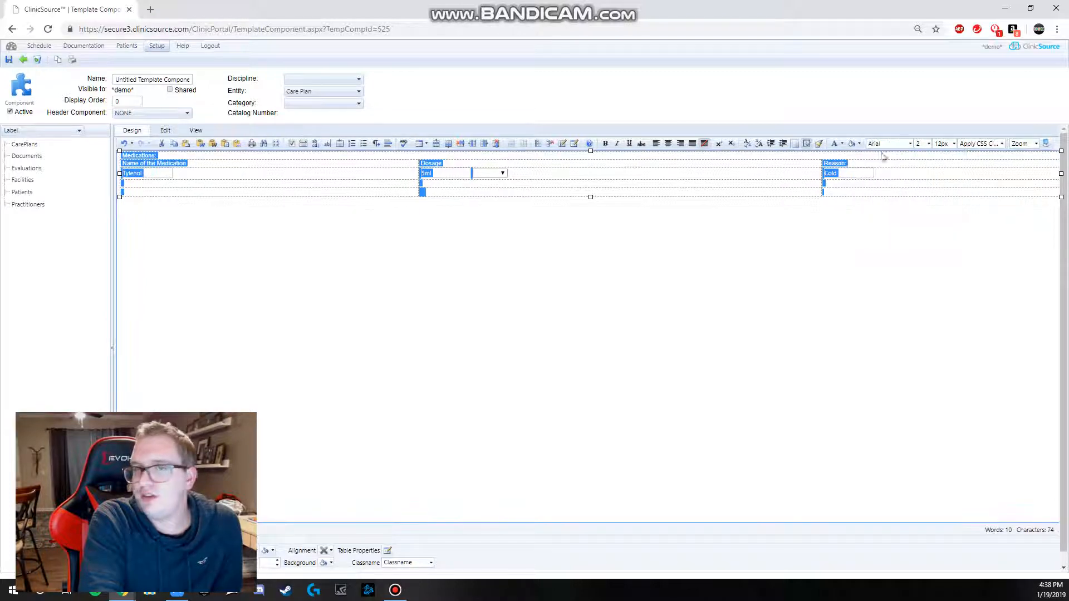
click(427, 243)
Set the font size of the "Medications:" title to 14px
drag(157, 160, 120, 161)
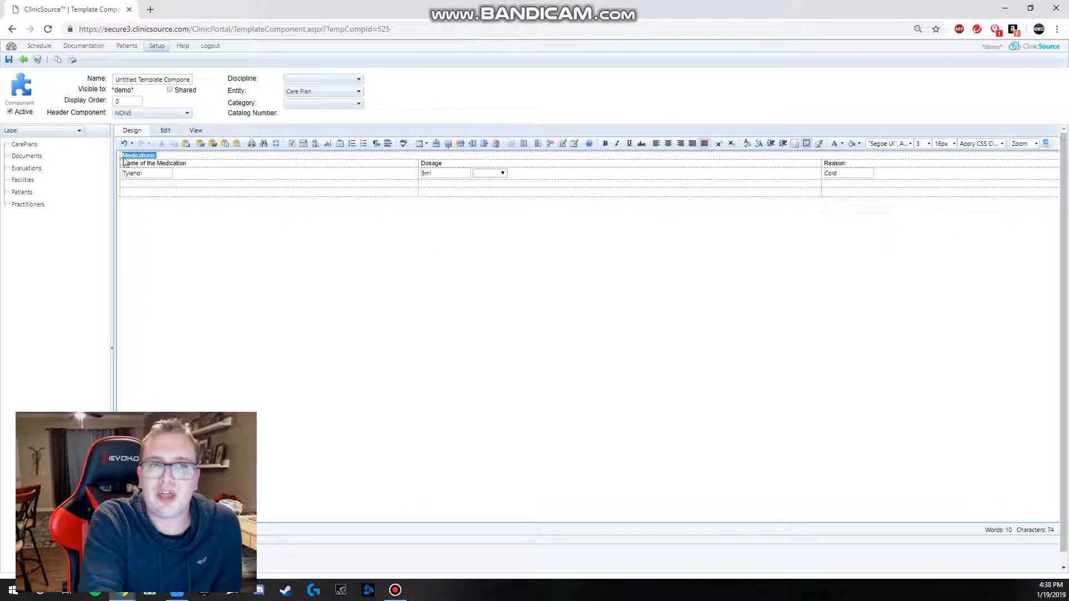
click(943, 144)
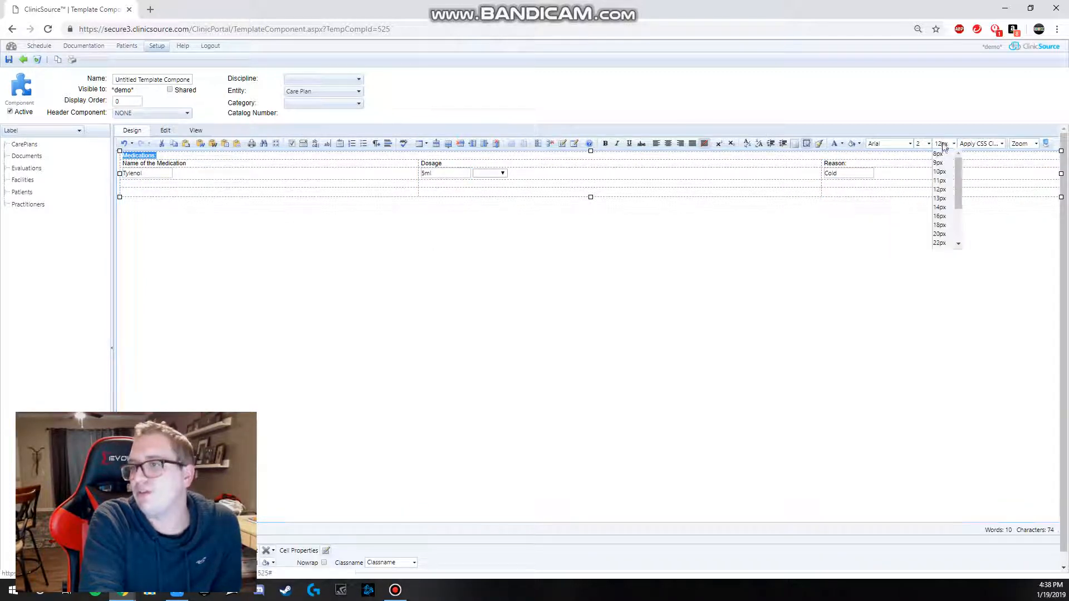
click(939, 207)
click(795, 229)
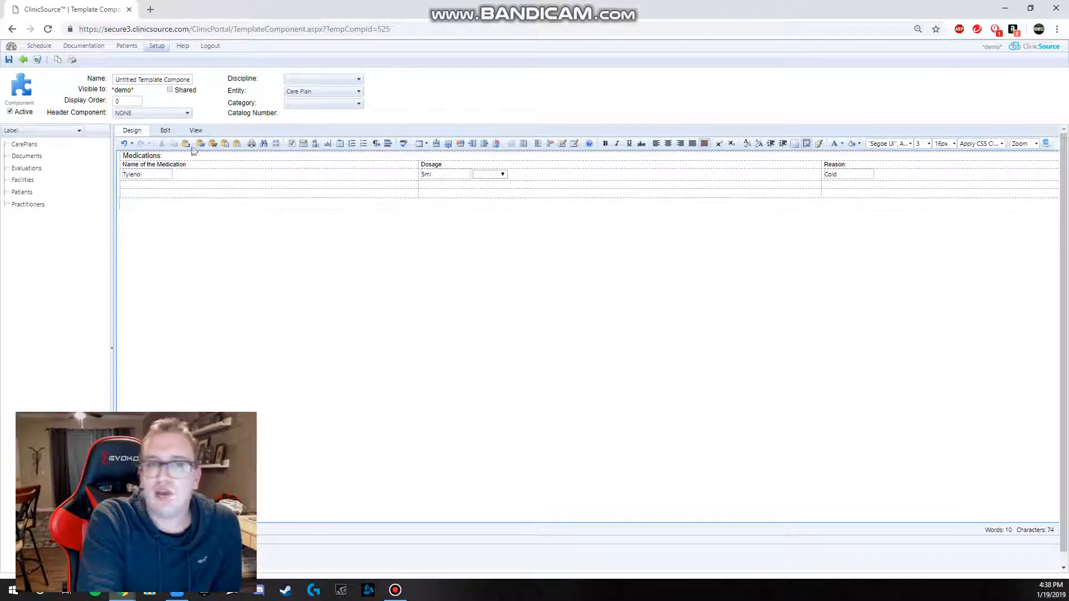
Try the sample texts "hhhhhh" and "medication" in the empty cell below the Tylenol text box, and remove them
click(159, 188)
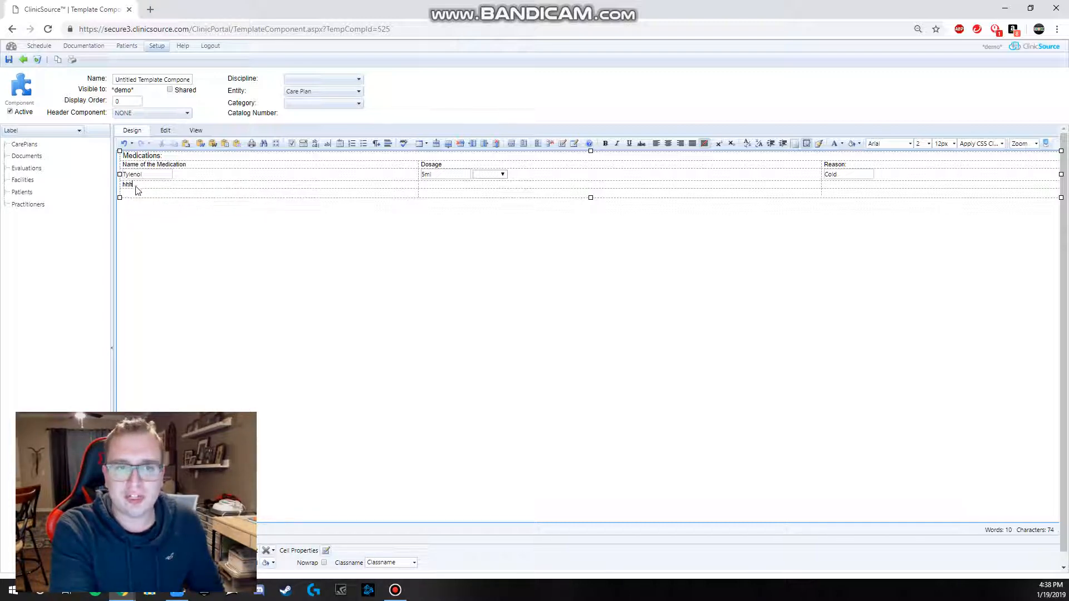
text(hhhhhh)
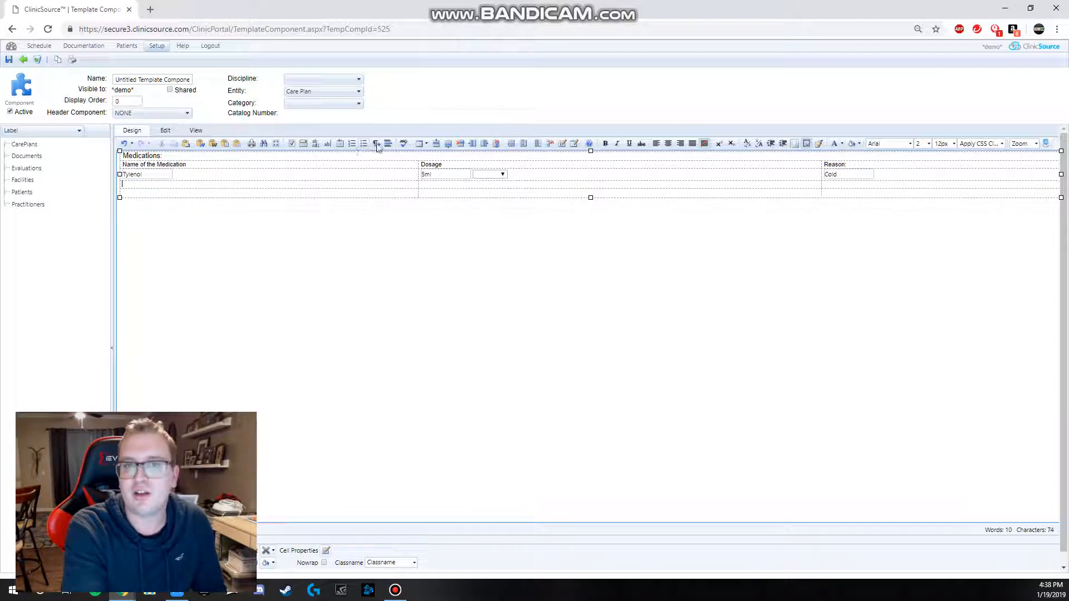
click(138, 190)
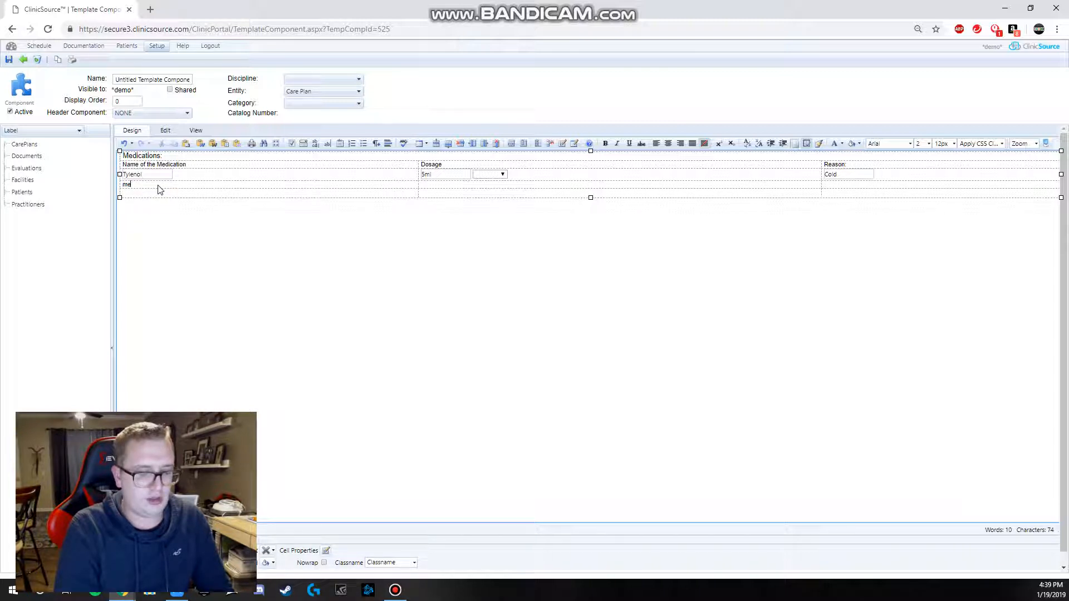
text(on)
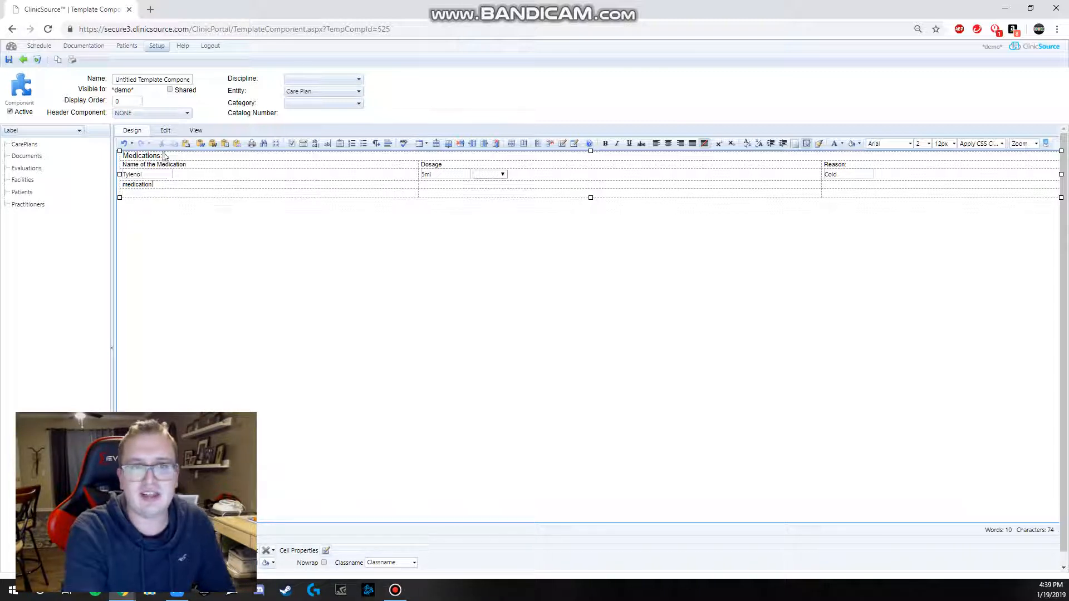
drag(163, 159, 129, 156)
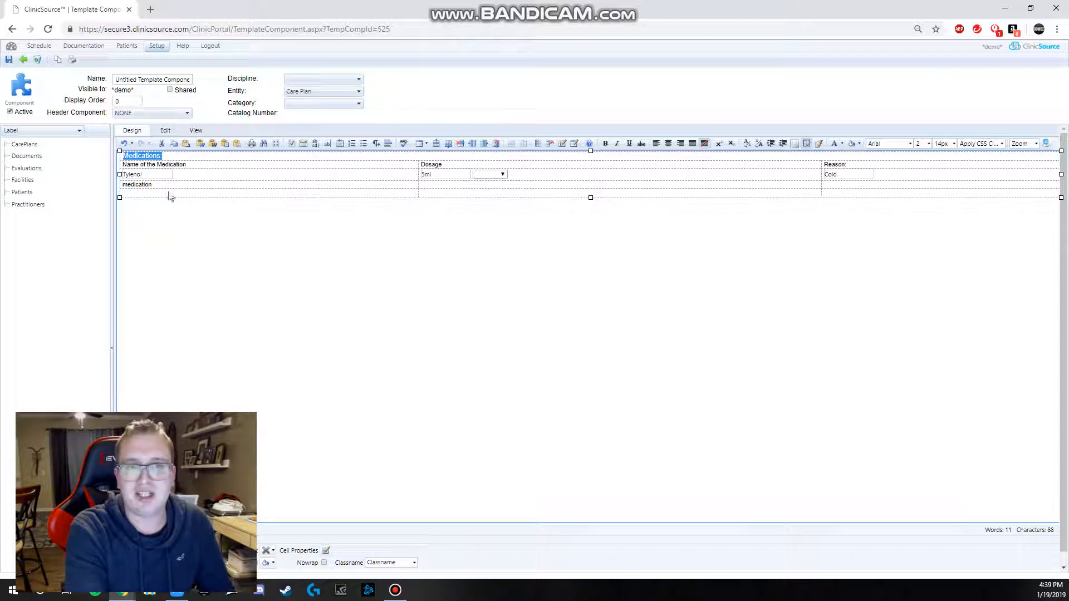
drag(157, 186, 127, 189)
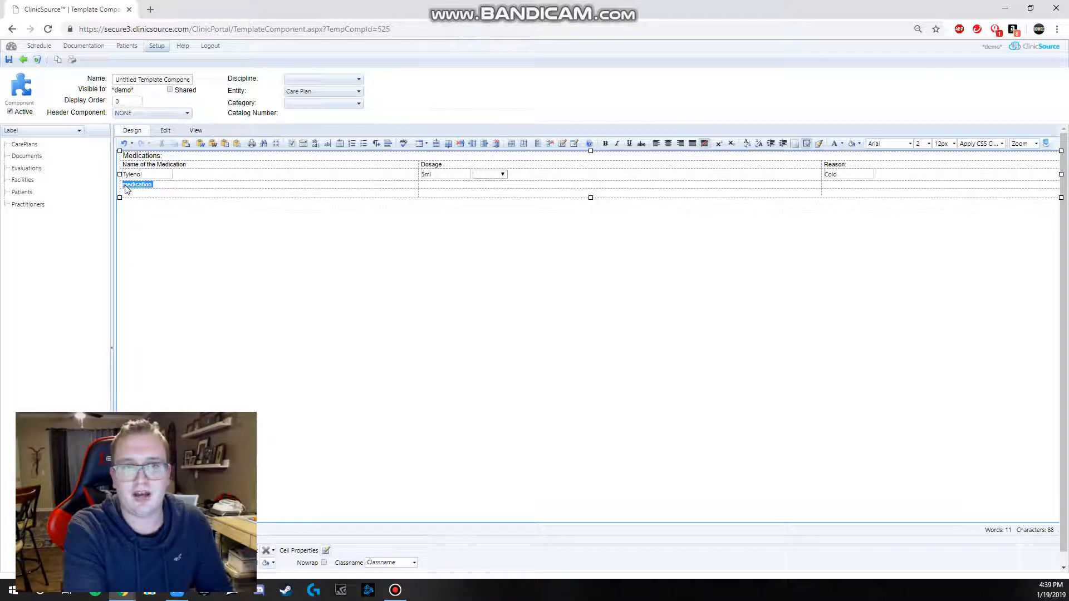
key(BackSpace)
Clear "Tylenol" from the medication name text box and go to the dosage text box
double_click(135, 175)
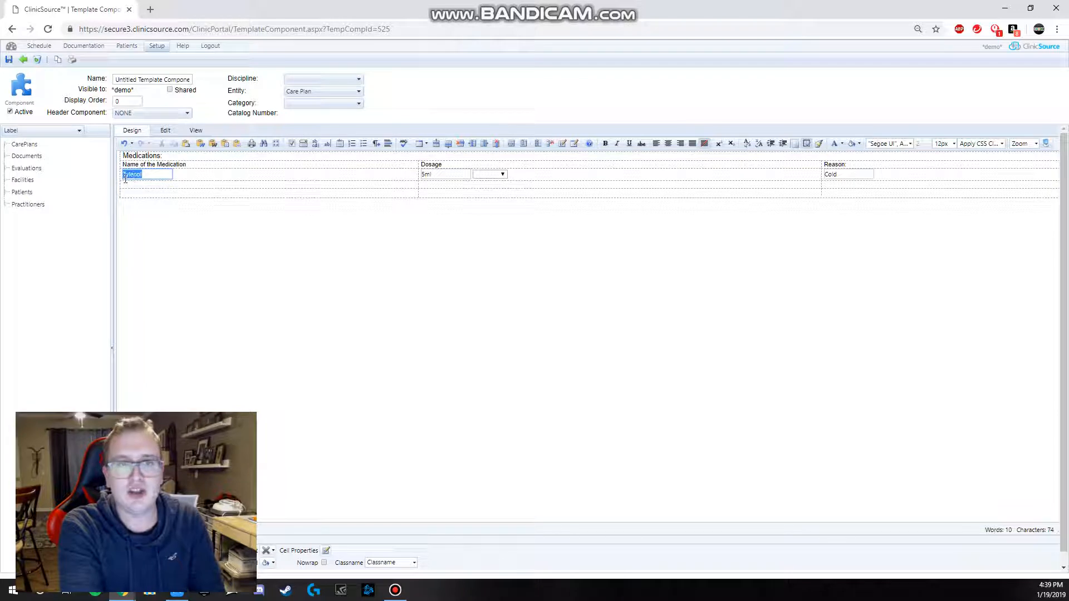
key(Delete)
click(423, 175)
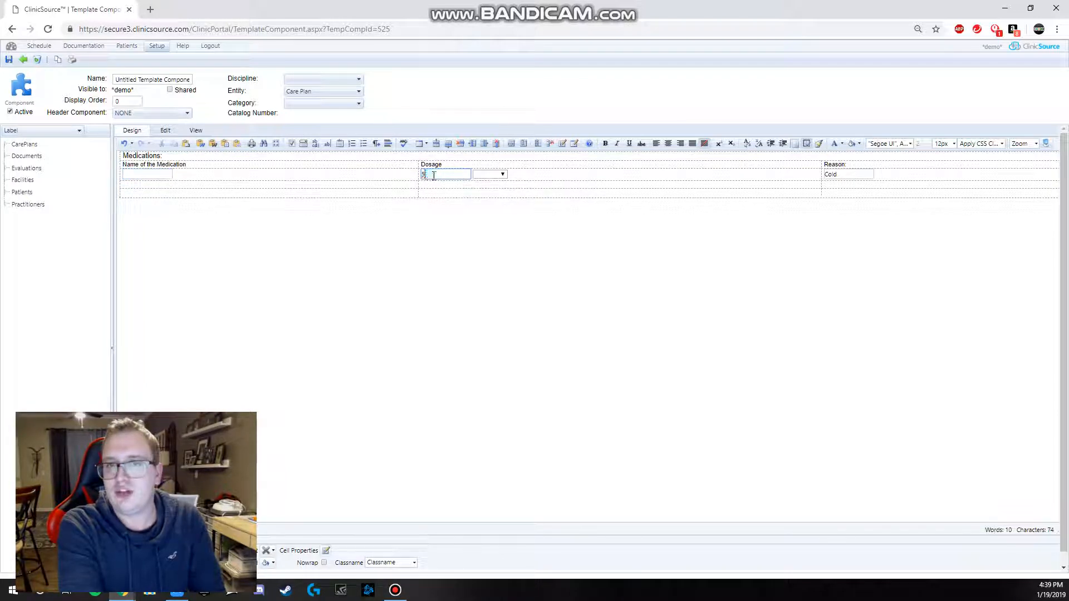
Discard the untitled template component and open the Dx Template evaluation form with ID 36 from the template list
click(37, 59)
click(579, 95)
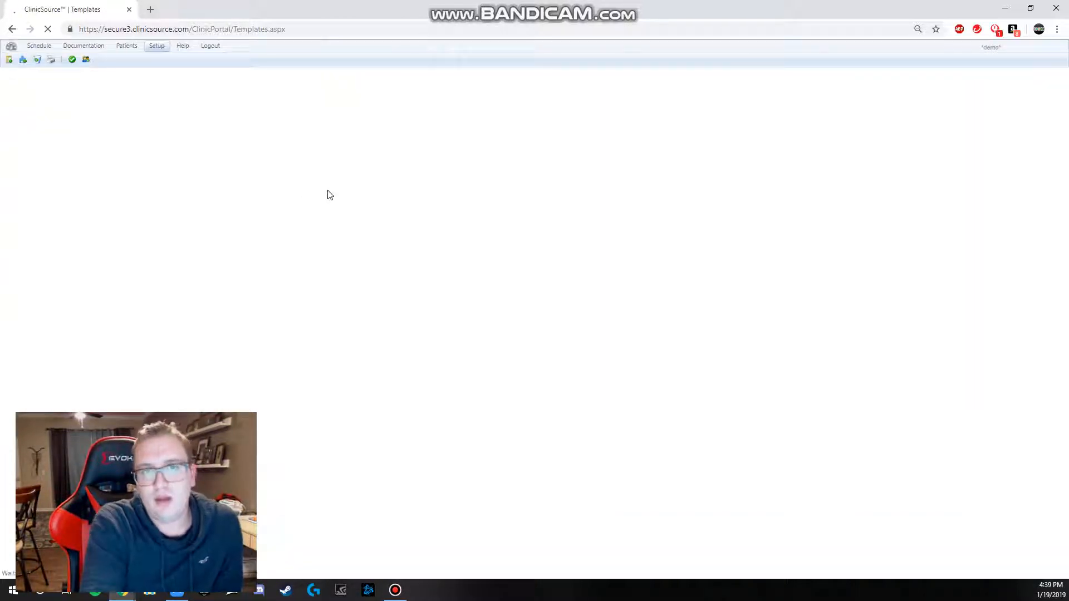
scroll(322, 310, down, 5)
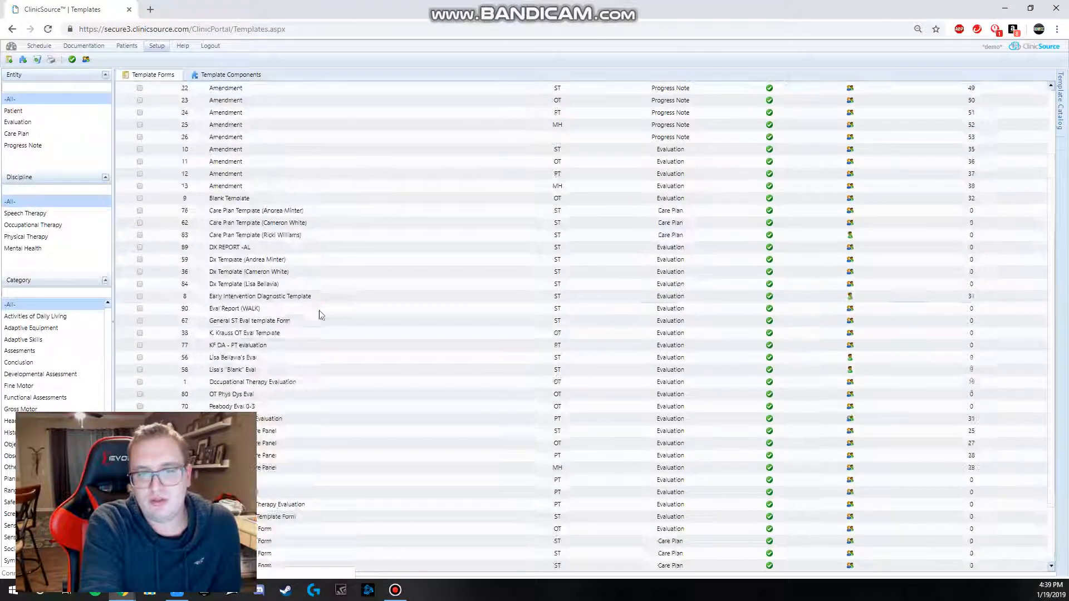
click(270, 273)
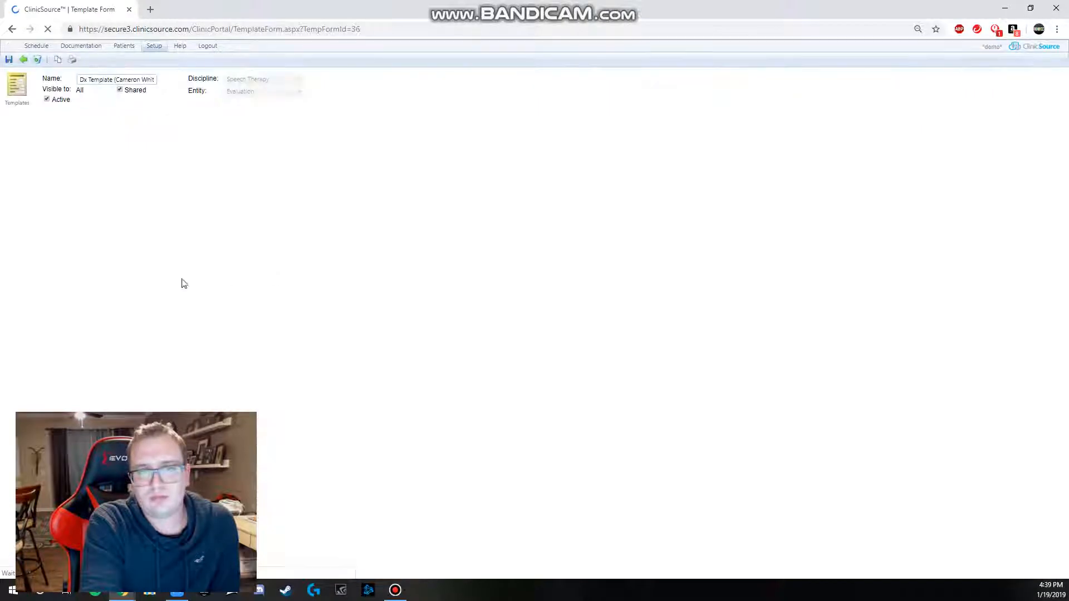
Examine the Medication(s) section of the form, including its heading and the Name, Dosage (ml), Times per day and Reason fields
scroll(243, 268, down, 4)
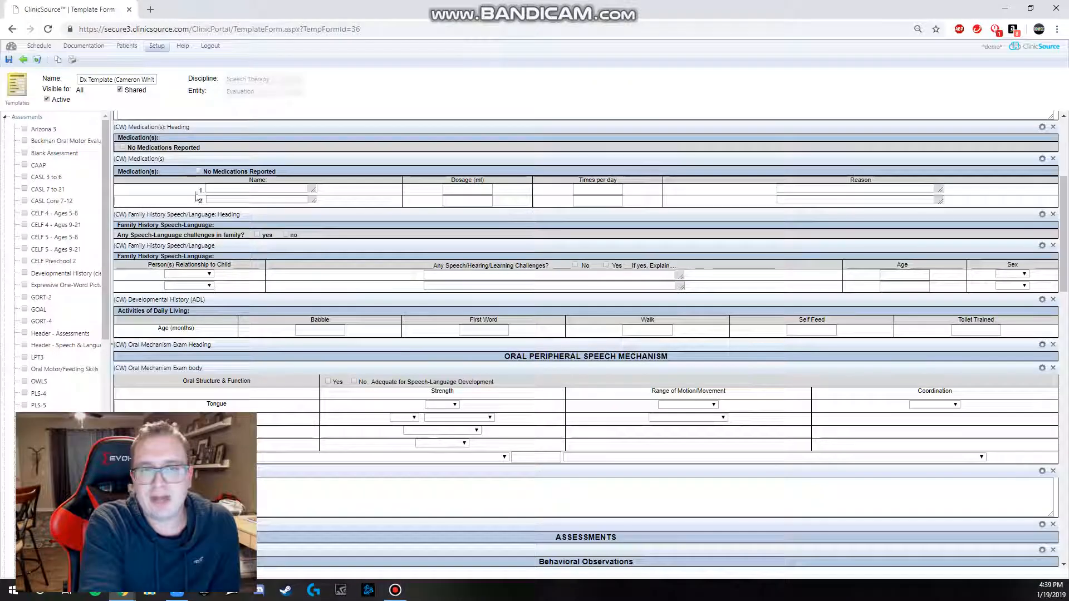
click(283, 189)
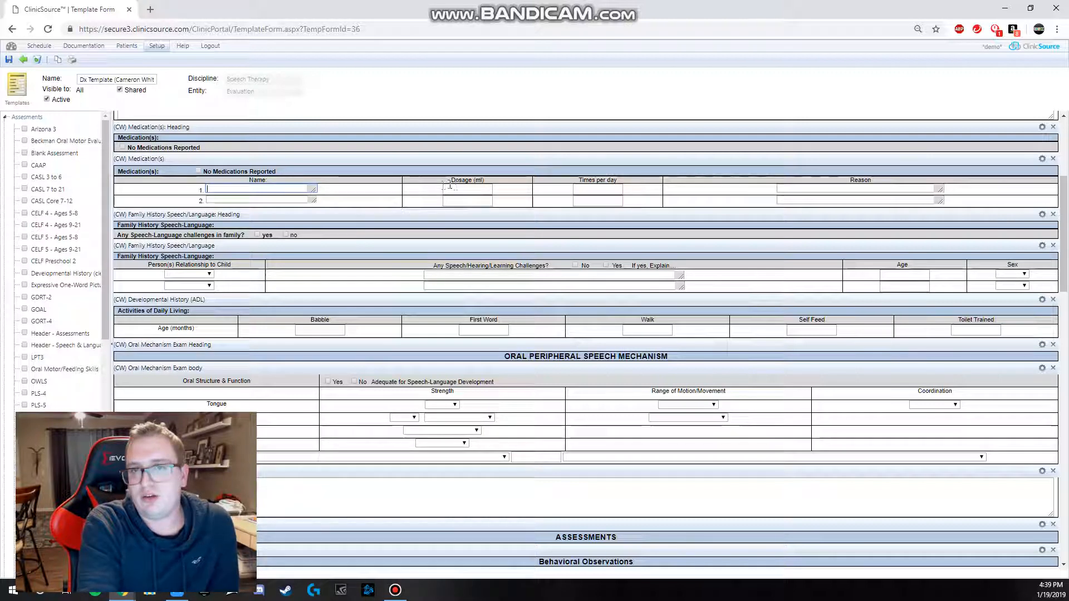
click(592, 190)
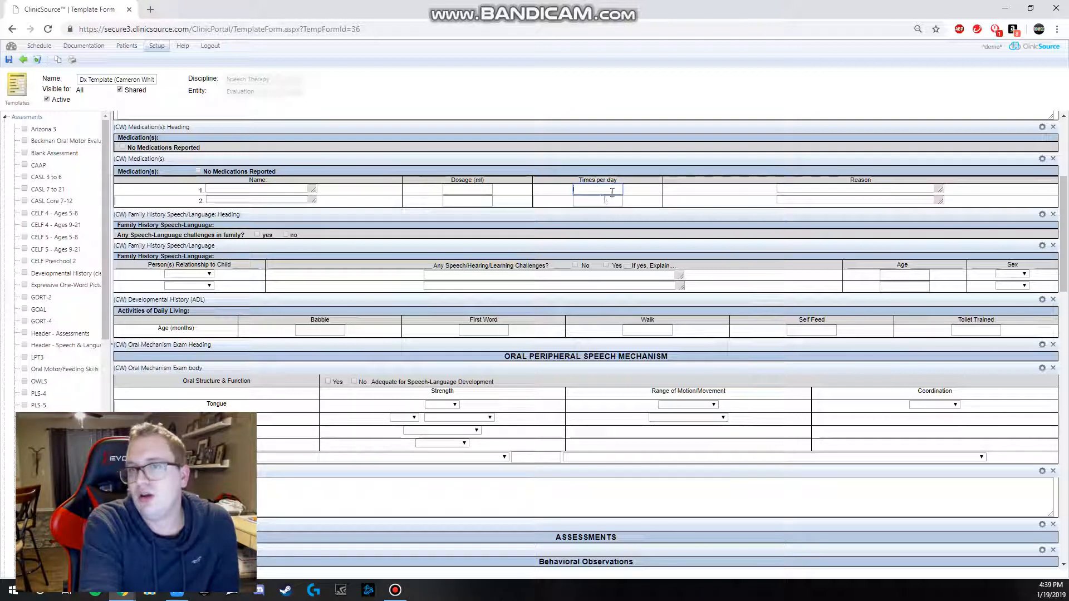
click(826, 191)
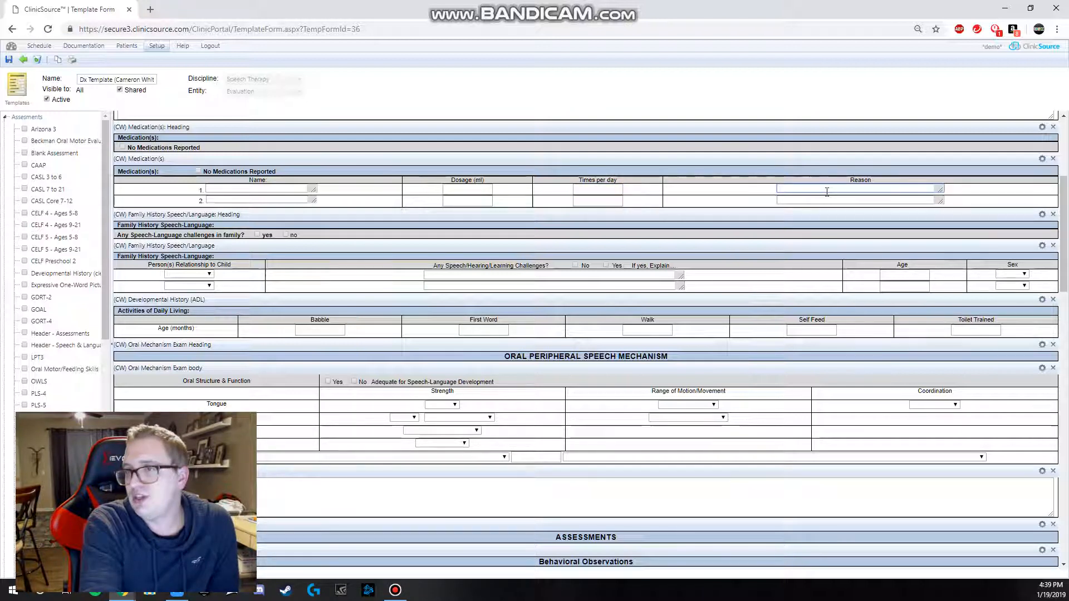
click(604, 189)
click(472, 192)
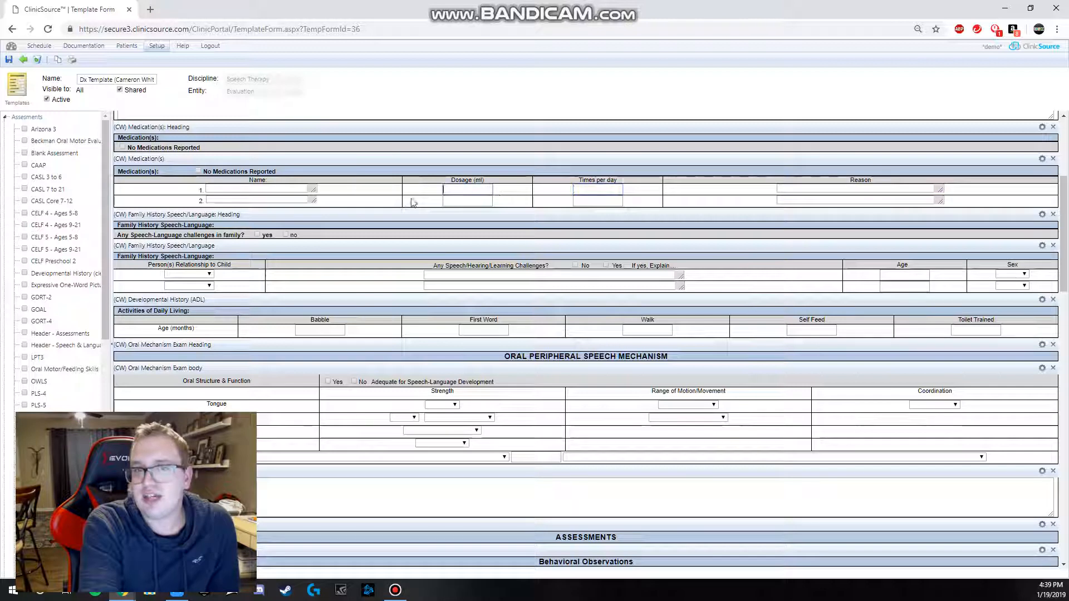
click(262, 192)
click(419, 195)
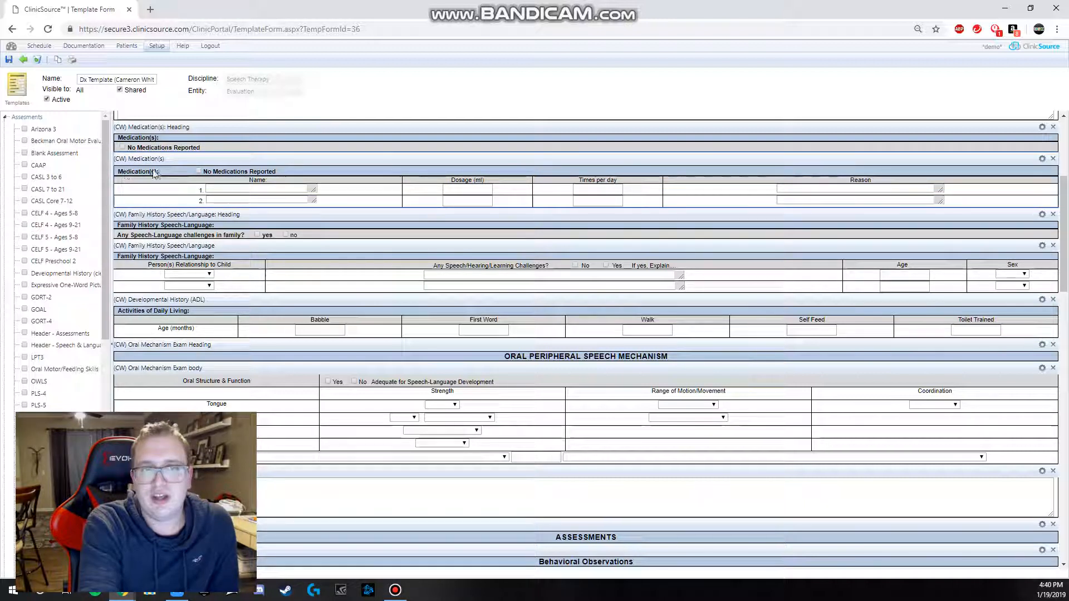
drag(165, 173, 127, 173)
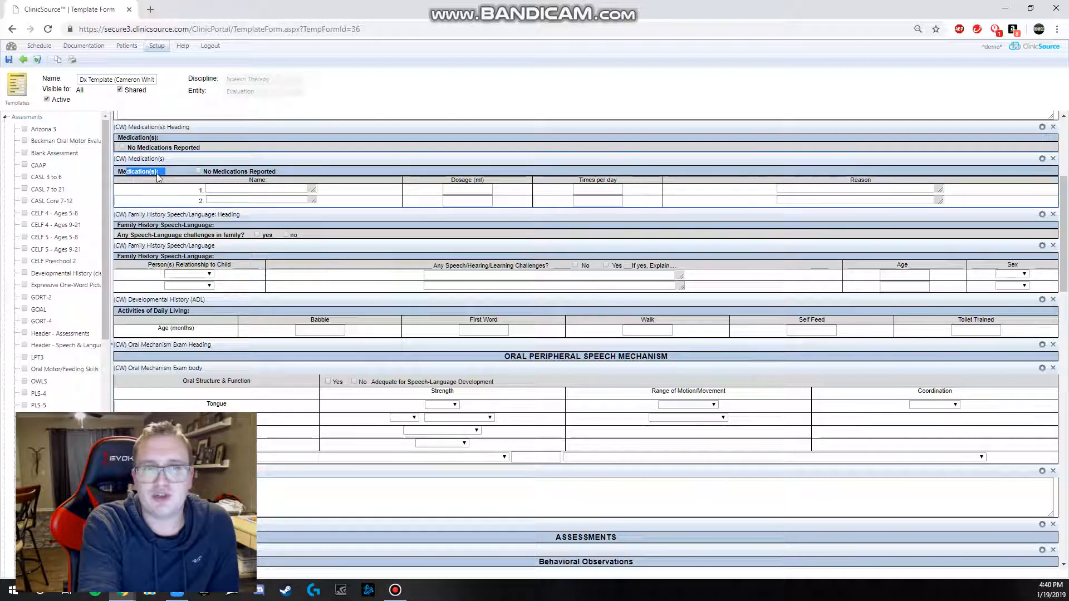
click(186, 173)
double_click(142, 173)
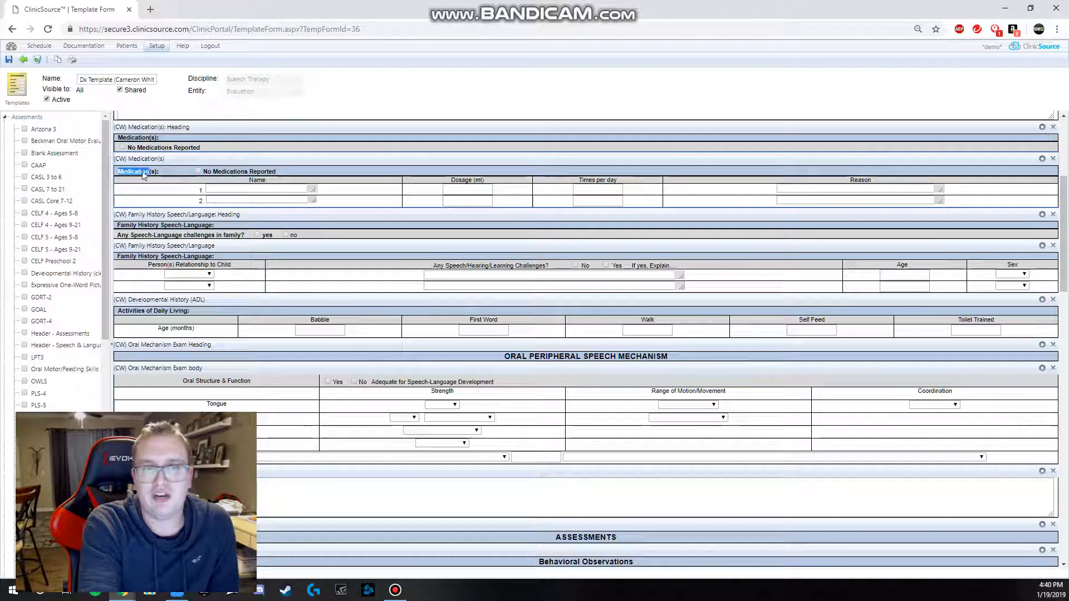
click(333, 193)
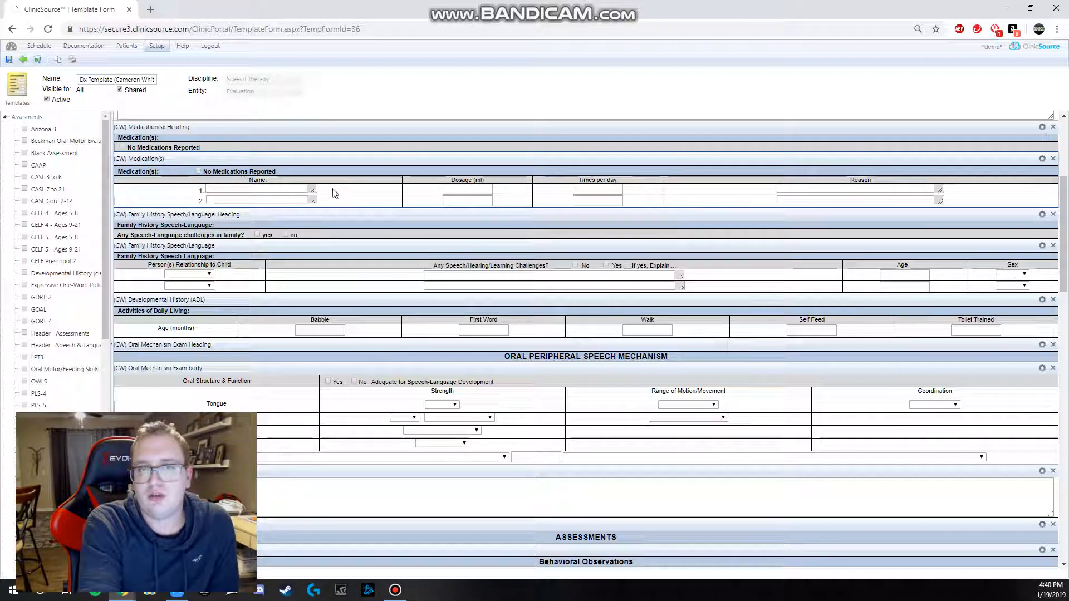